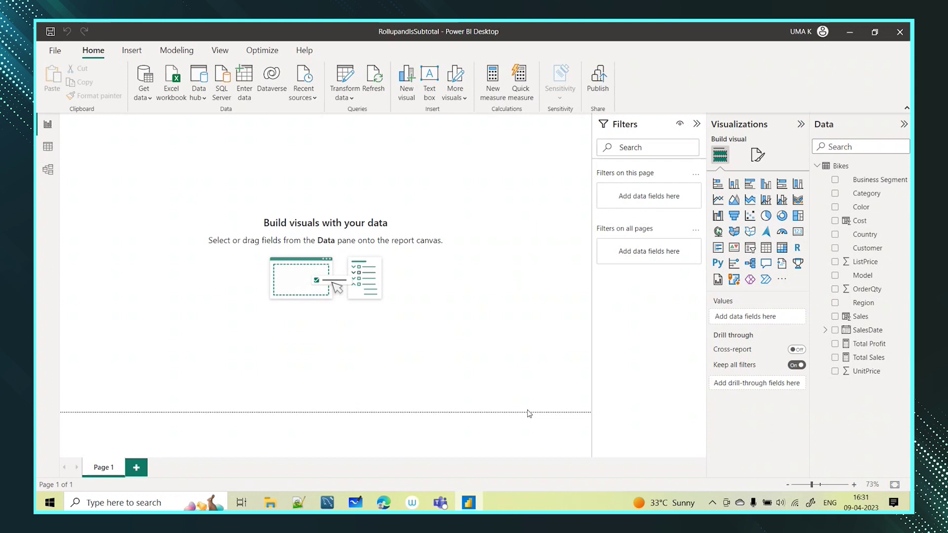
Examine the Bikes table's rows and the list of distinct Business Segment values, and return to the report canvas.
left_click(48, 147)
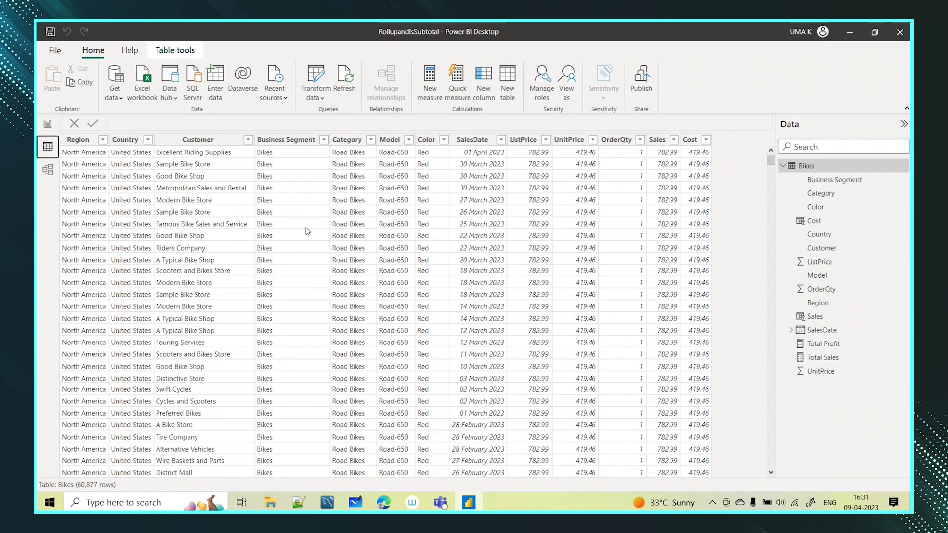
left_click(324, 144)
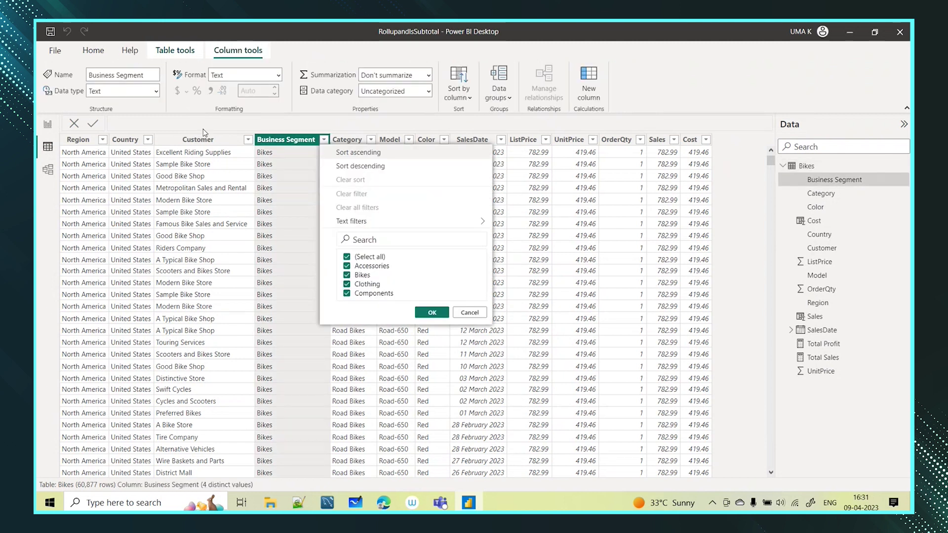
left_click(232, 129)
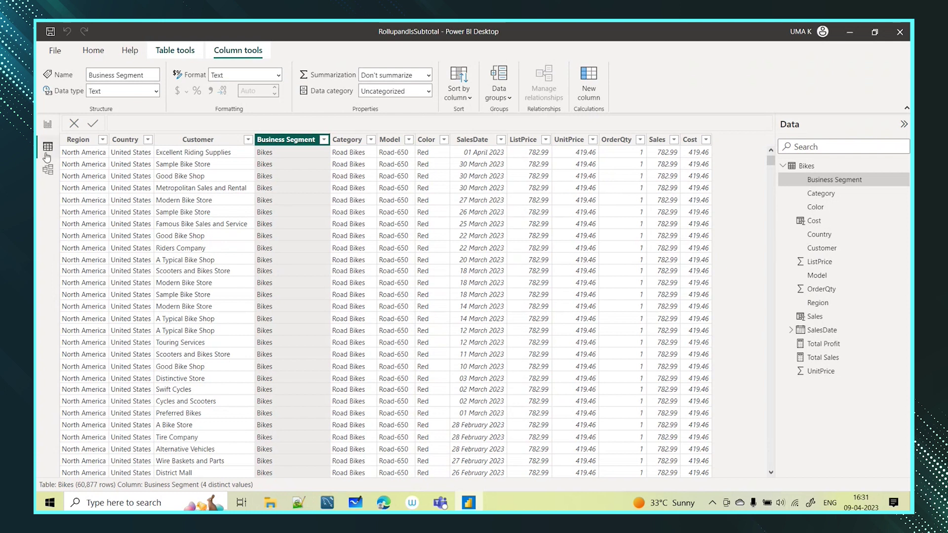
left_click(48, 127)
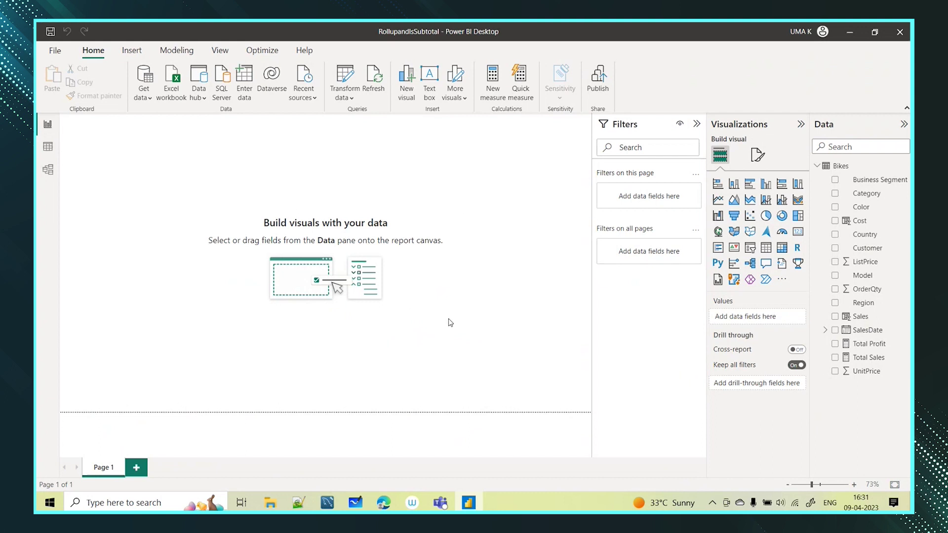
left_click(48, 147)
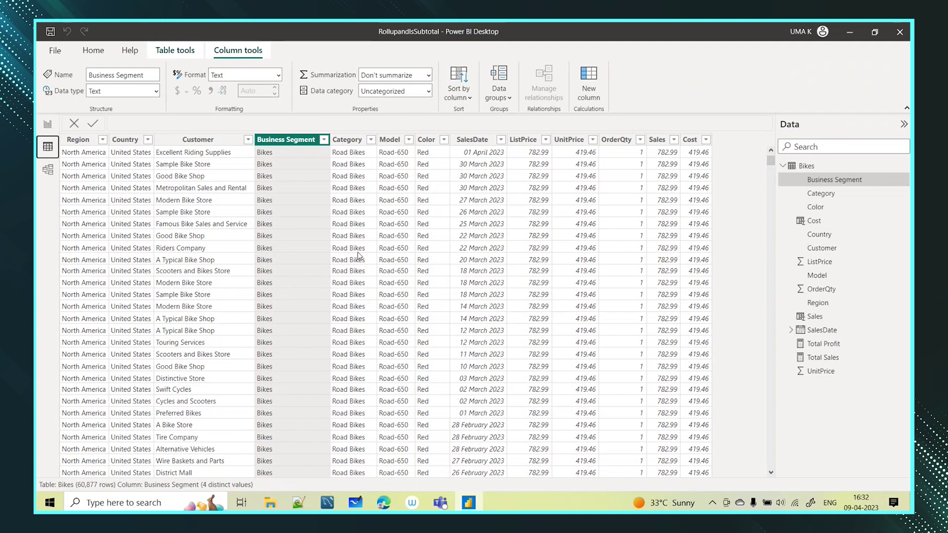
left_click(48, 124)
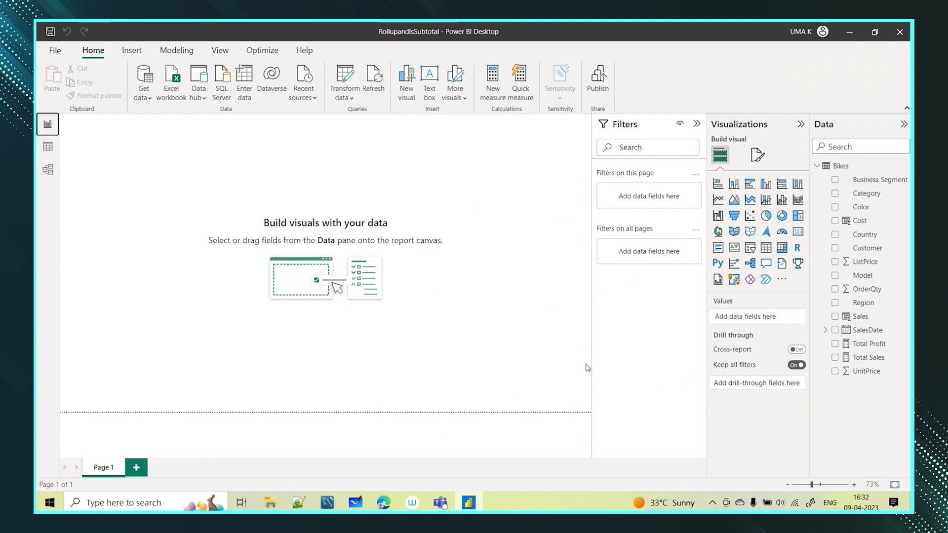
Create a new calculated table named Rollup table, starting its formula with SUMMARIZE over the Bikes table.
left_click(845, 166)
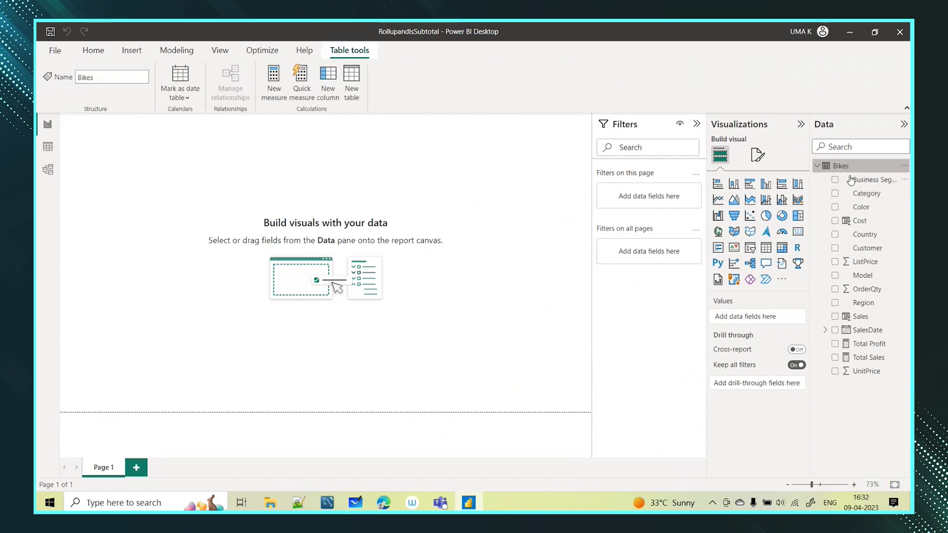
left_click(352, 82)
type("Rollup table =")
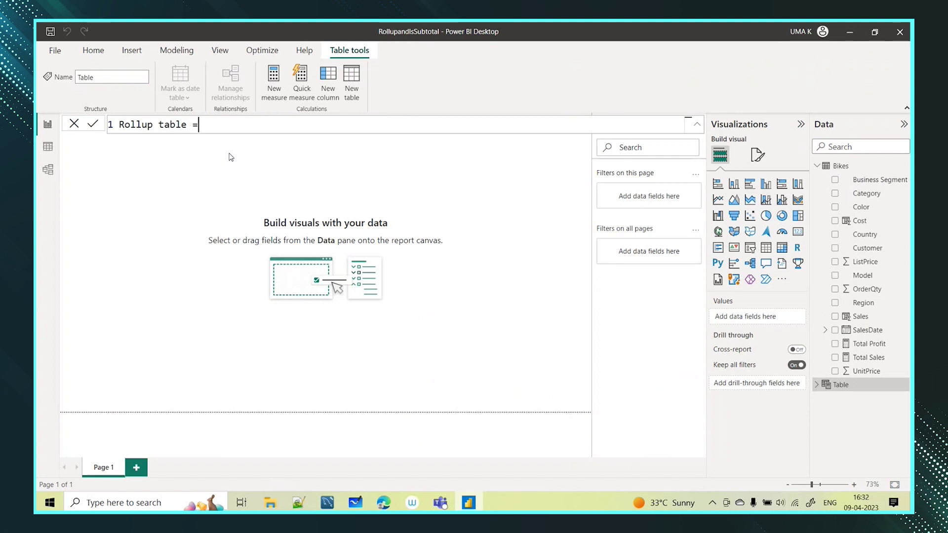
type(" sum")
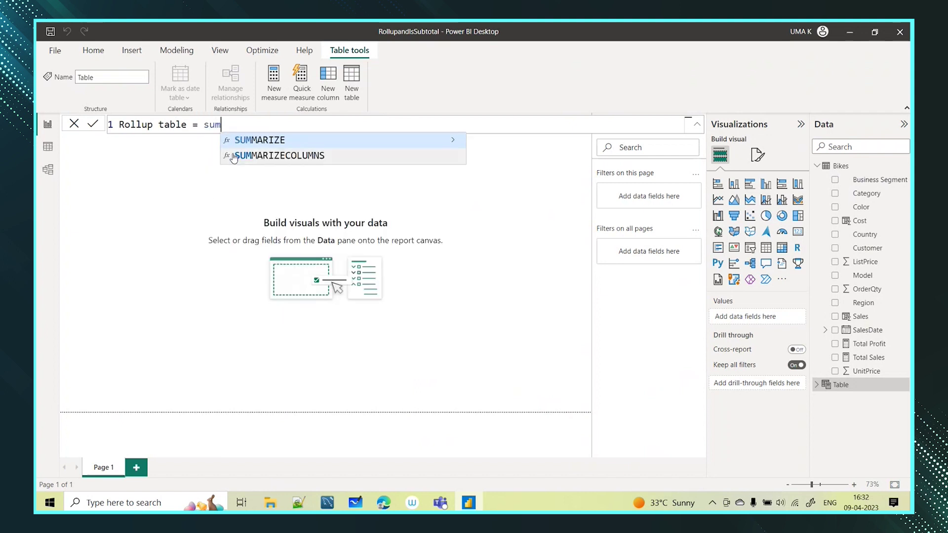
left_click(253, 141)
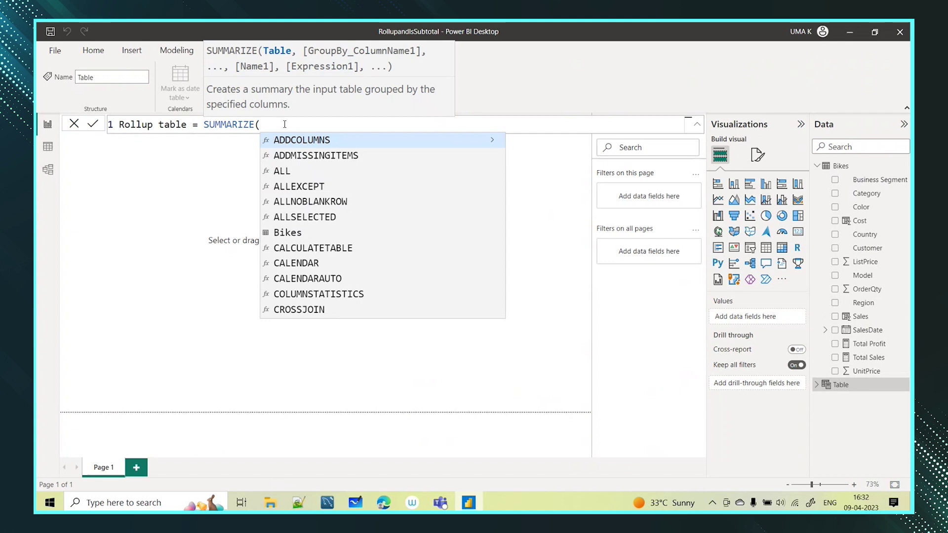
type("Bik")
left_click(366, 141)
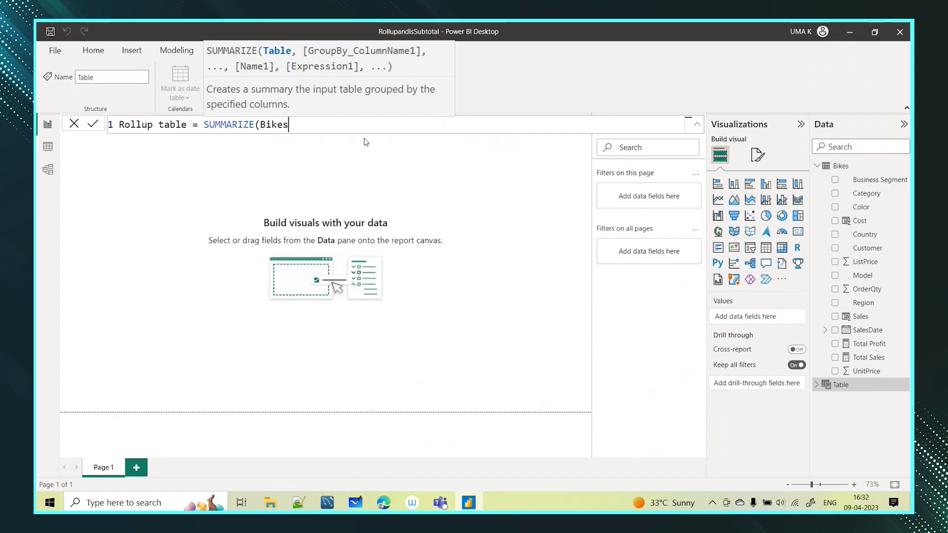
type(",")
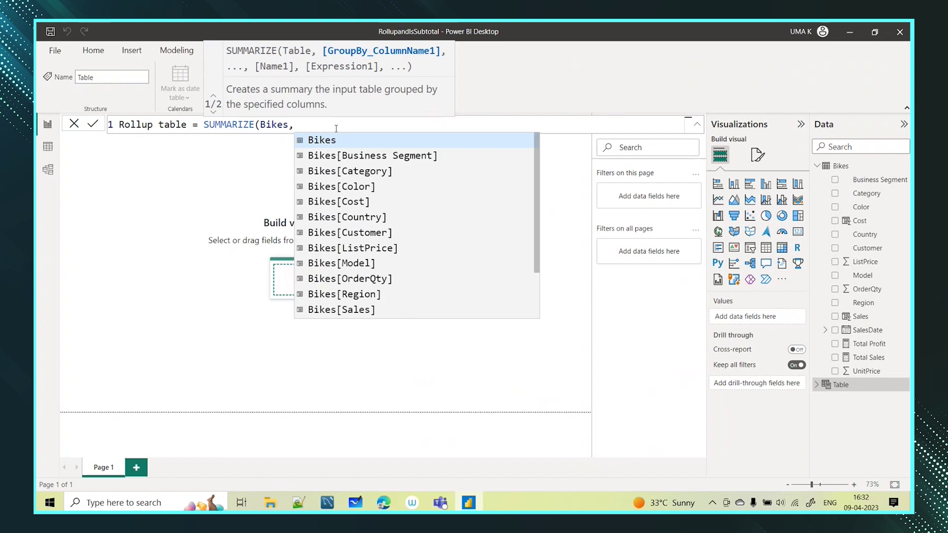
Add a ROLLUP grouping on Bikes[Country] and Bikes[Business Segment] to the SUMMARIZE formula.
type("ro")
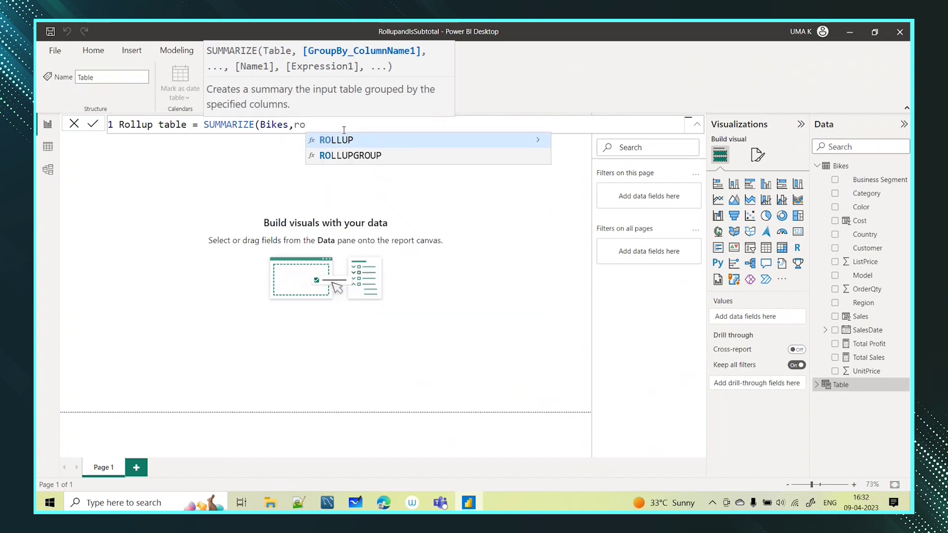
left_click(354, 142)
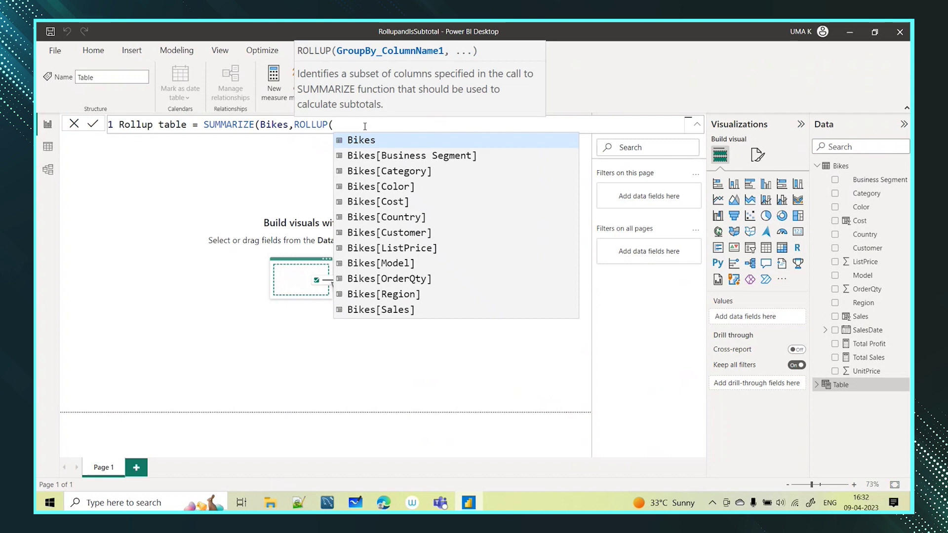
type("cou")
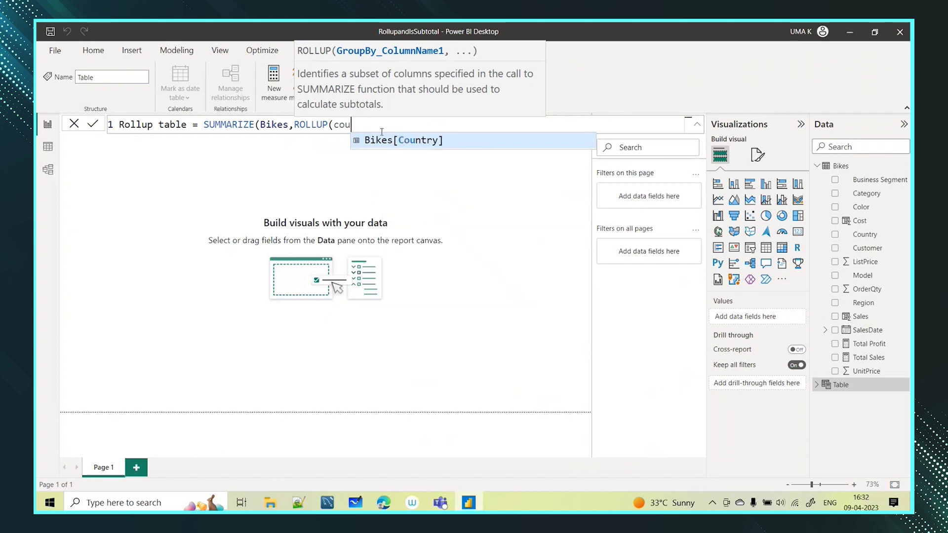
key("Tab")
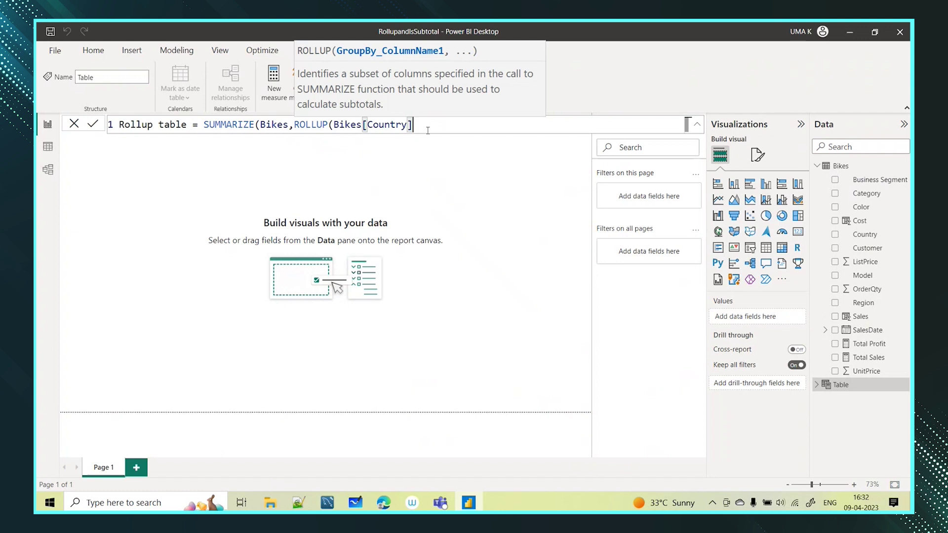
type(",")
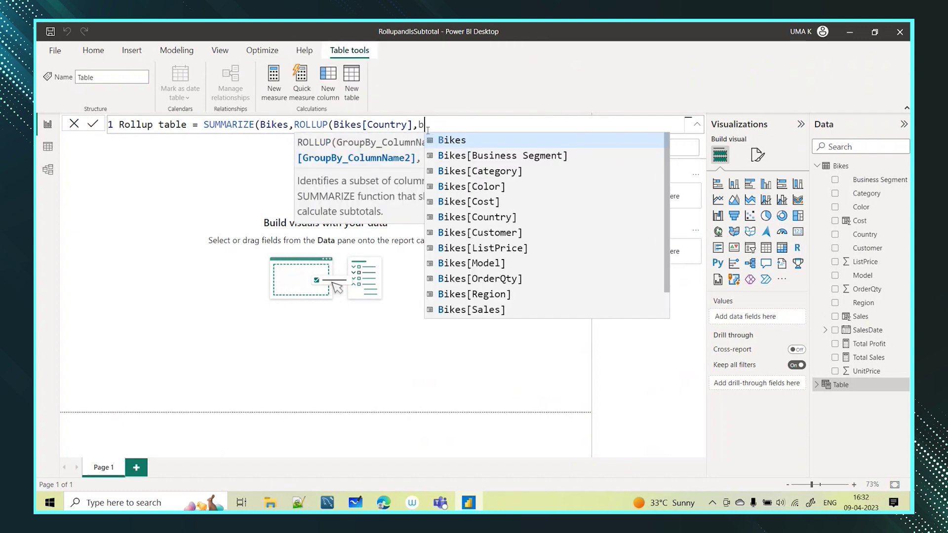
type("bu")
key("Tab")
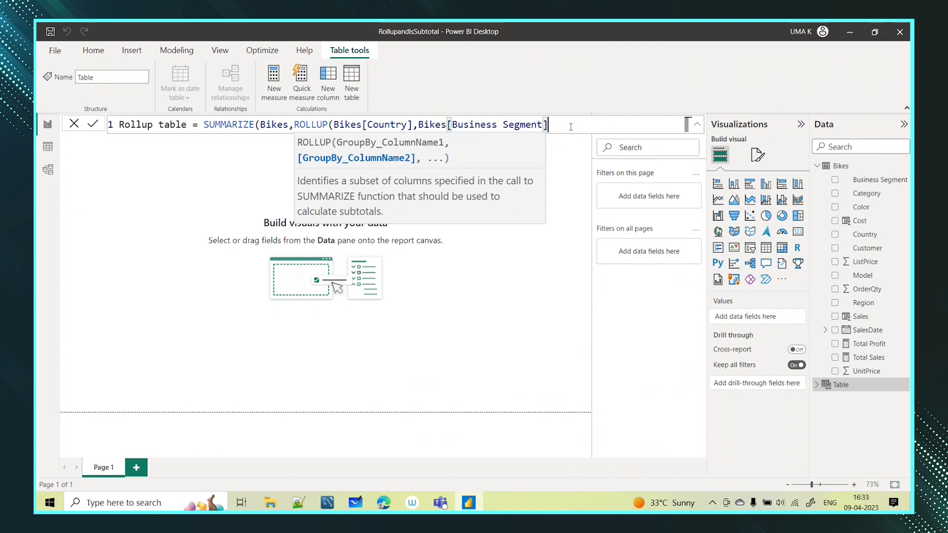
type("),")
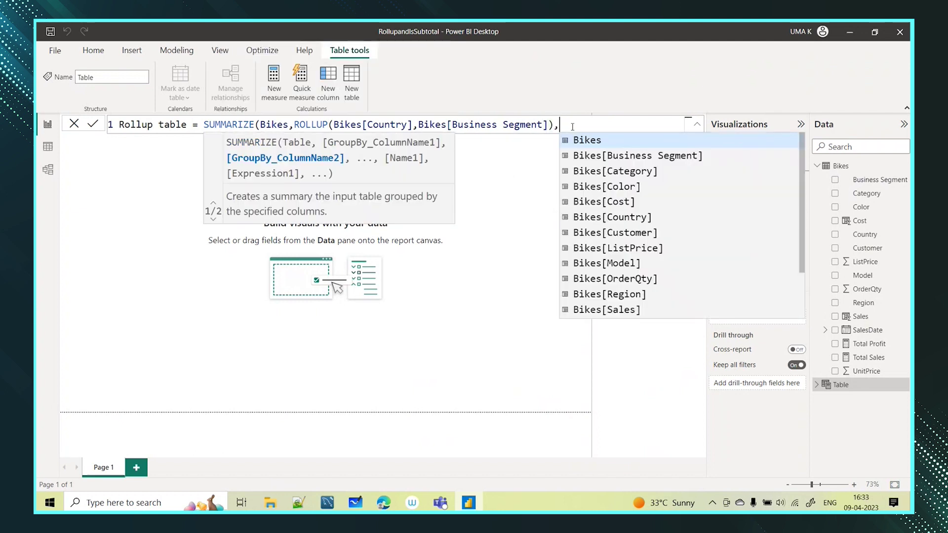
Add a "Total Sales" column using [Total Sales] and a "Total Profit" column using [Total Profit], and close the SUMMARIZE formula.
type("\"")
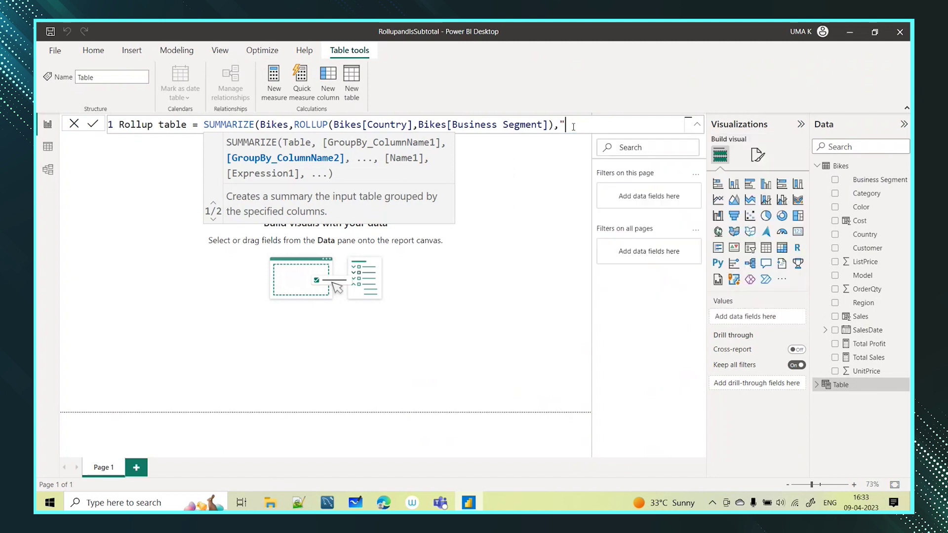
type("Tota")
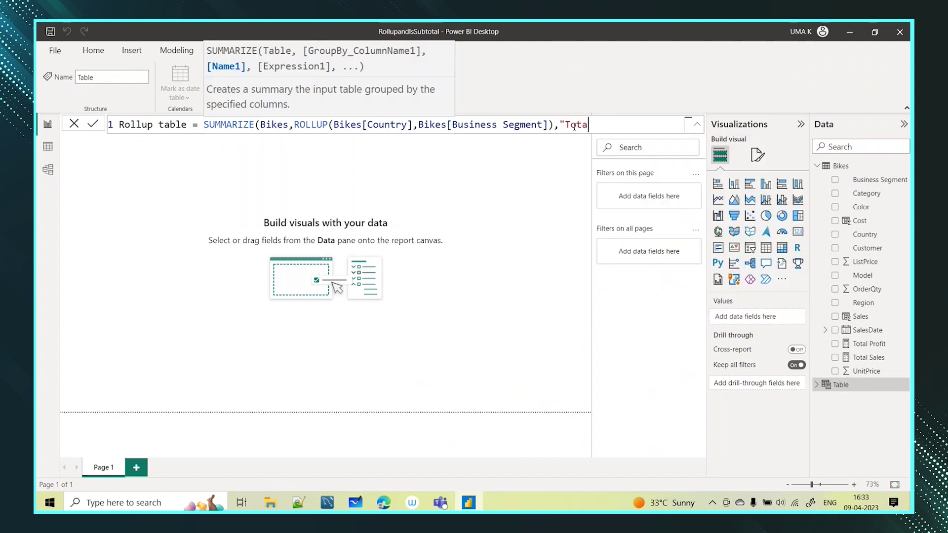
type("l Sales\", tota")
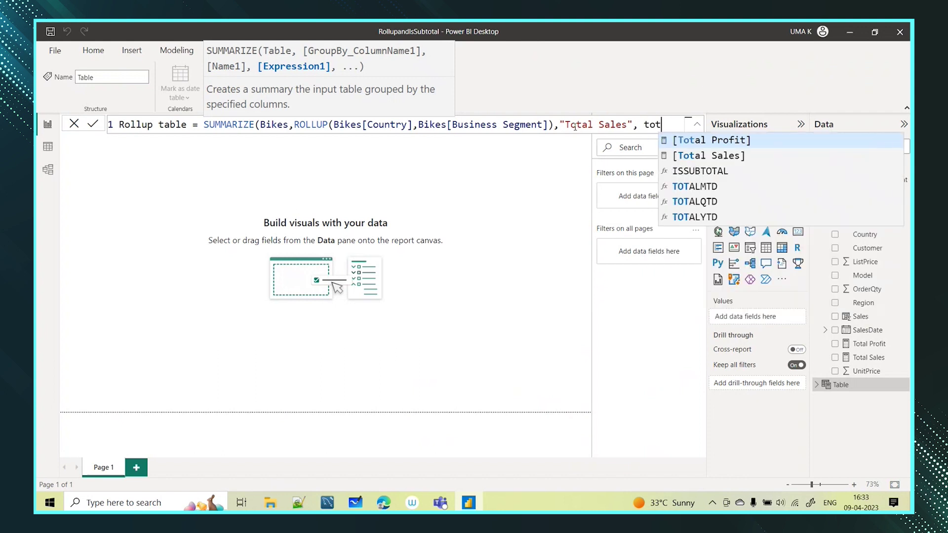
left_click(716, 157)
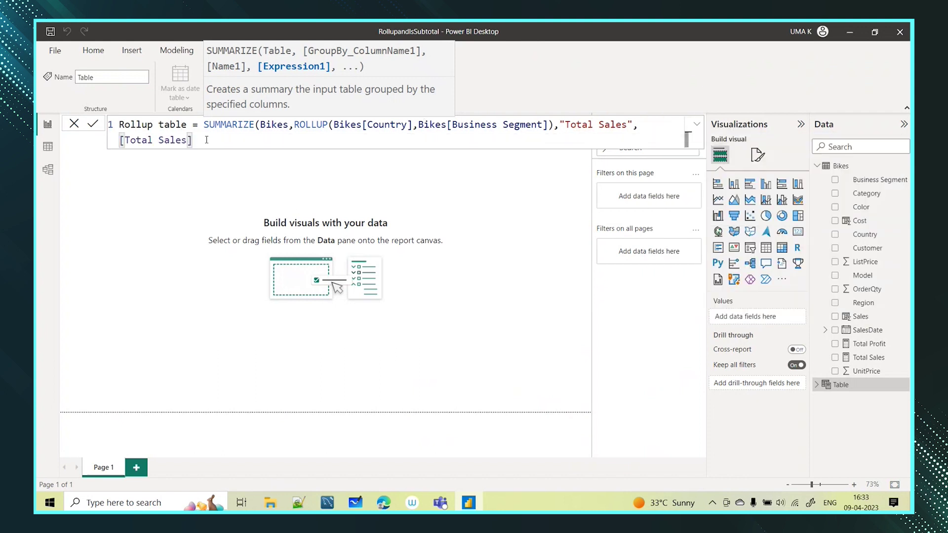
type(",\"Total Profit\",tota")
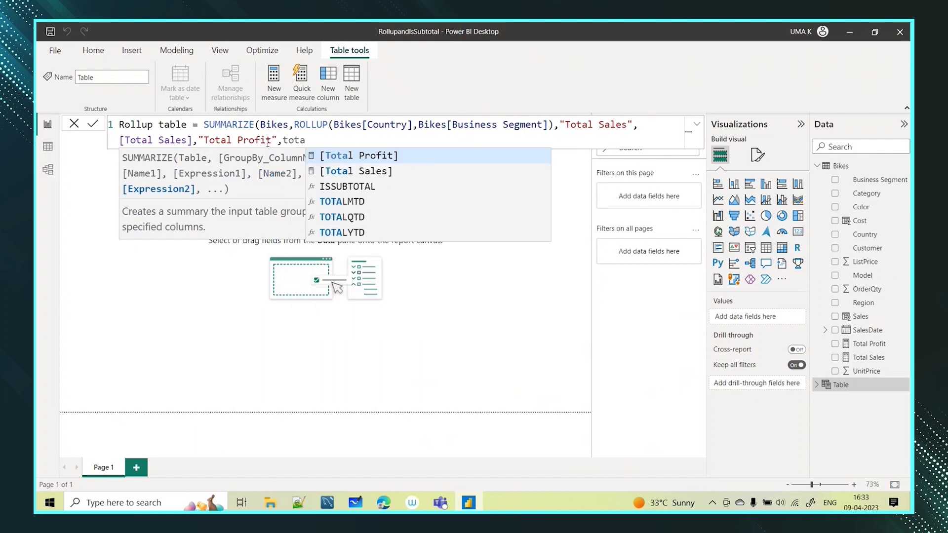
left_click(394, 157)
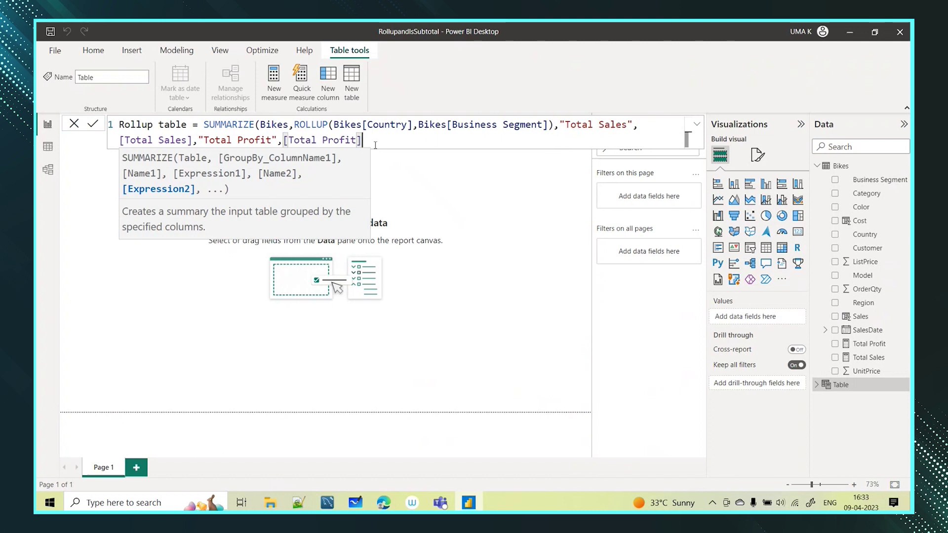
type(")")
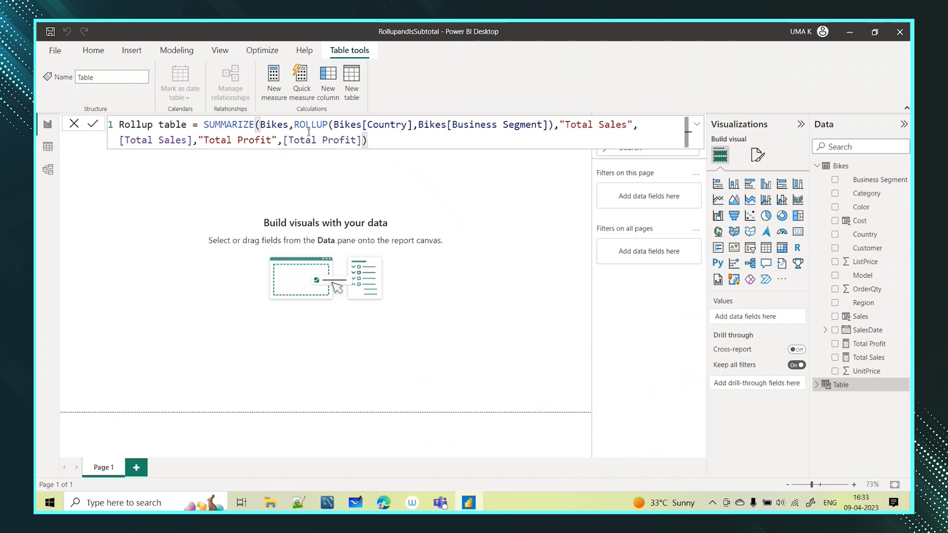
Review the Bikes and ROLLUP arguments and commit the Rollup table formula.
left_click_drag(289, 125, 256, 121)
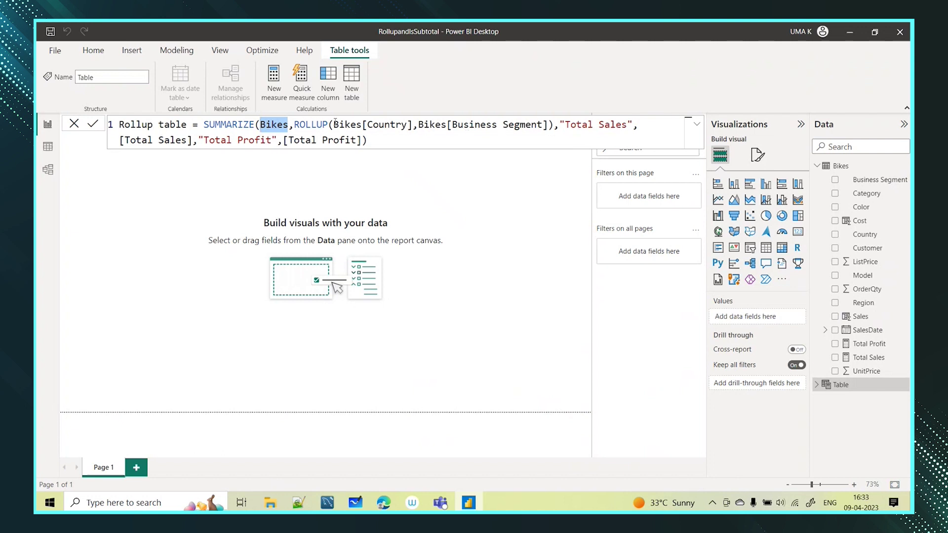
left_click_drag(333, 124, 295, 125)
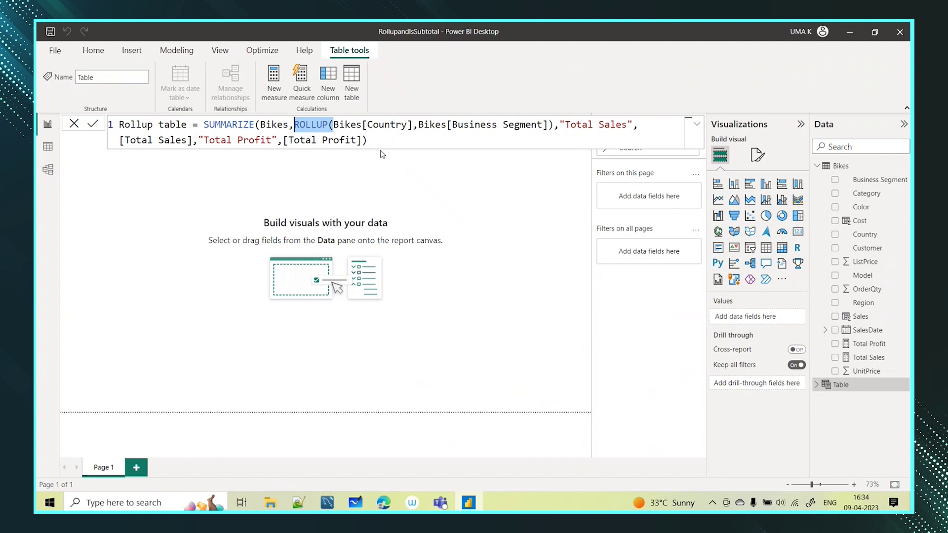
left_click(402, 141)
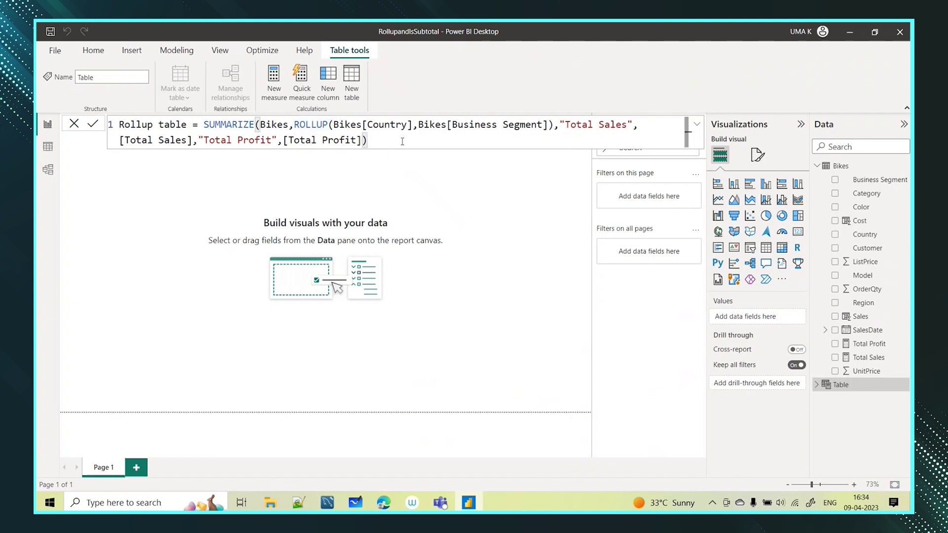
key("Return")
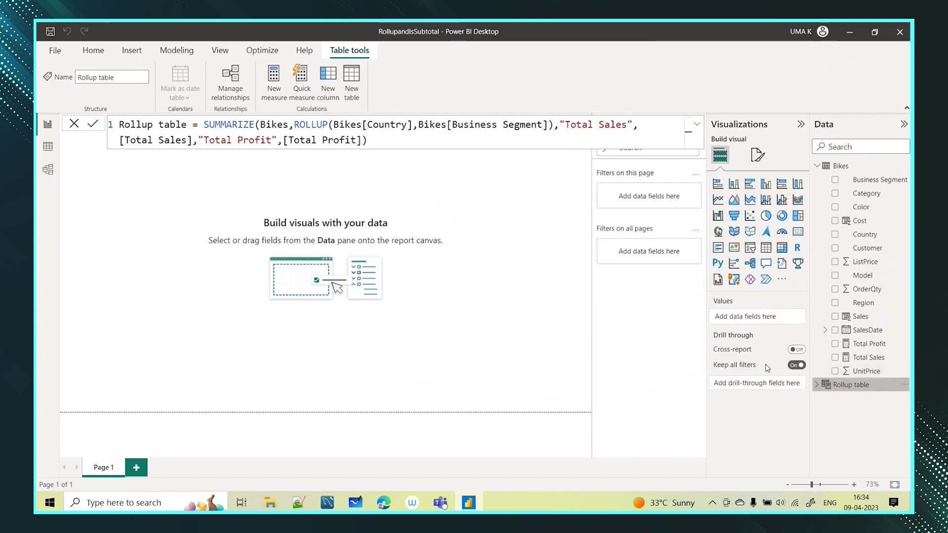
Show the Rollup table's rows in the data view and sort them by Country in ascending order.
left_click(47, 147)
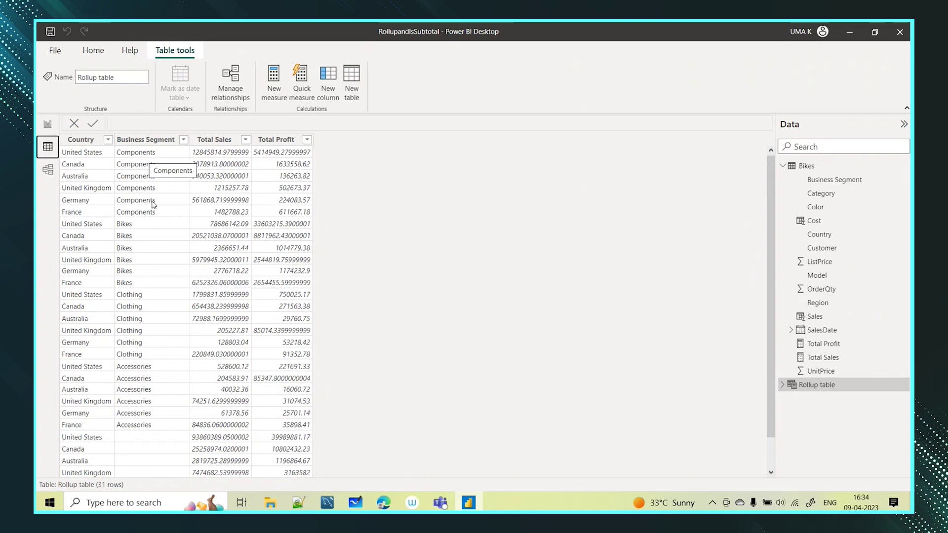
scroll(168, 341, "down", 1)
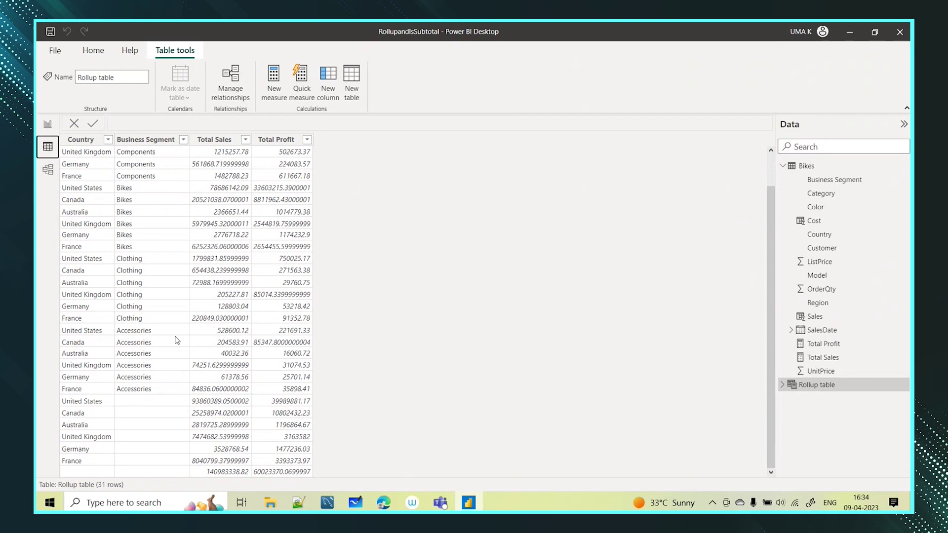
scroll(148, 341, "up", 1)
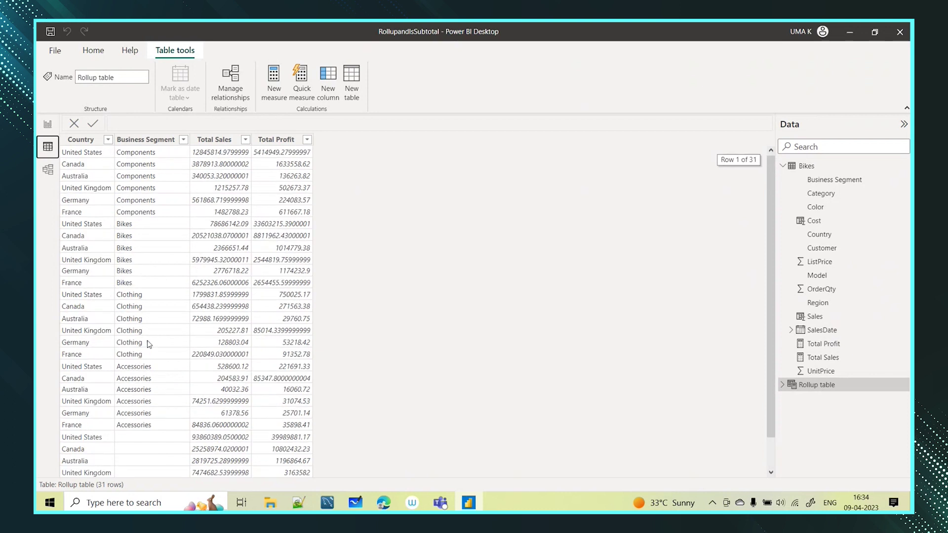
left_click(108, 139)
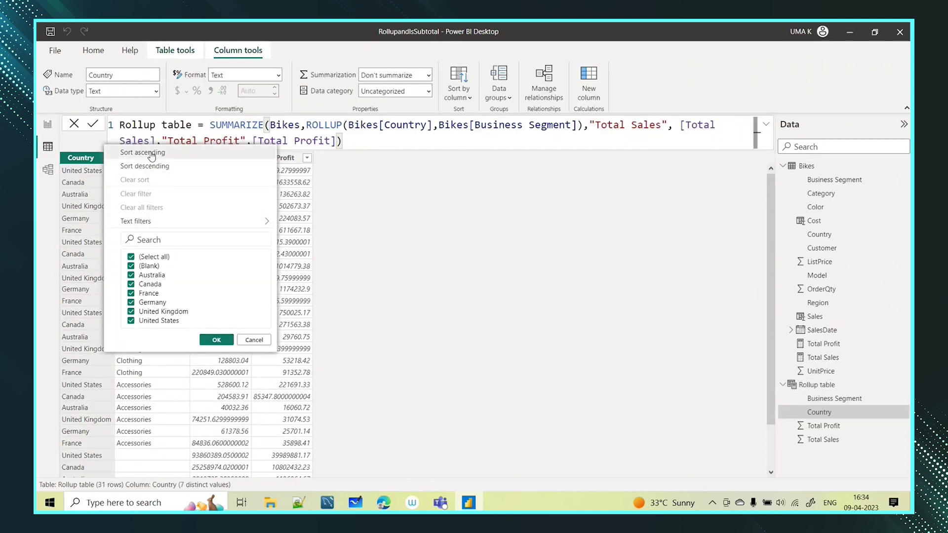
left_click(134, 152)
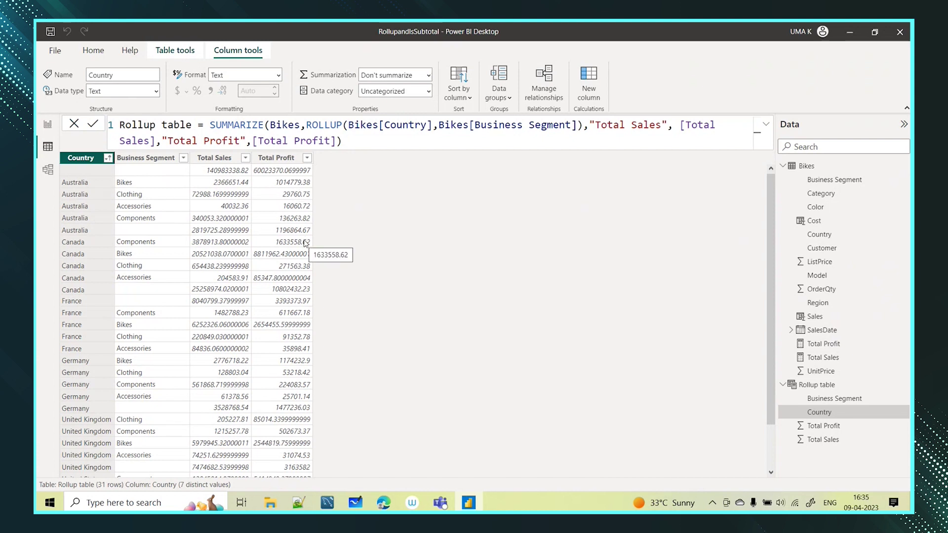
Examine the Rollup table's country subtotal rows, where Business Segment is blank, through to the last country.
scroll(307, 244, "down", 2)
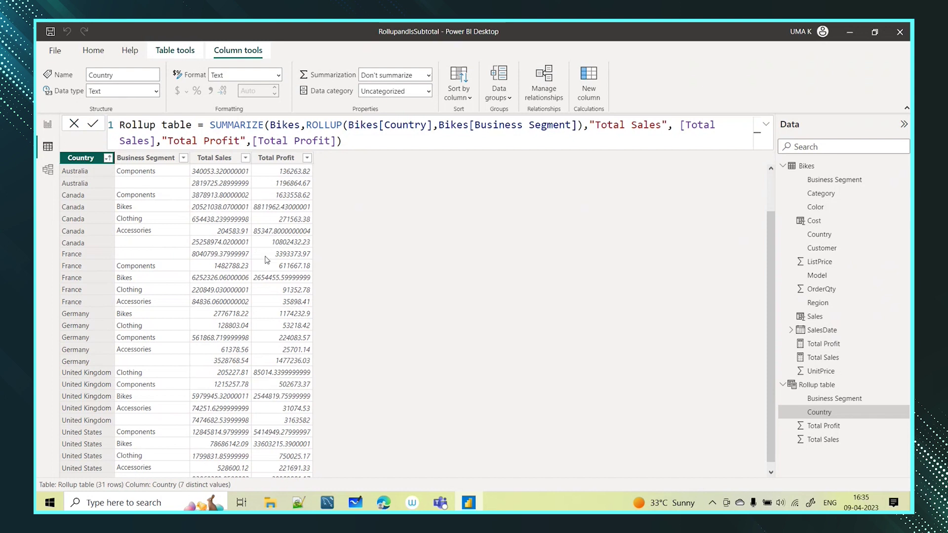
scroll(198, 359, "down", 1)
scroll(198, 359, "down", 1)
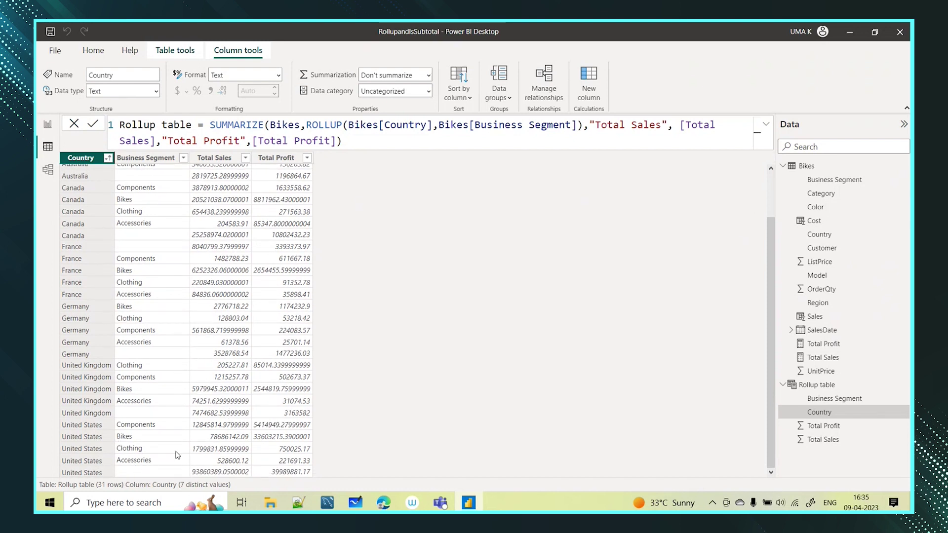
scroll(177, 455, "up", 5)
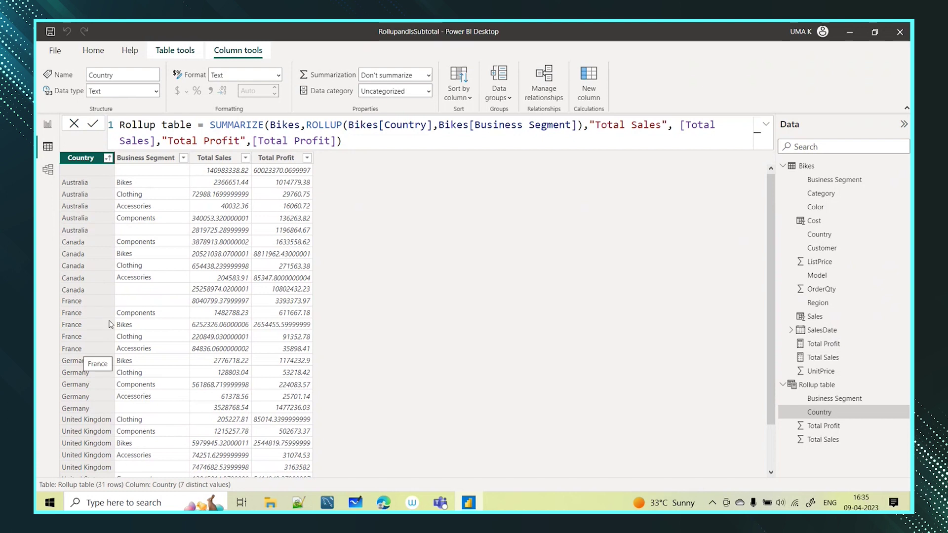
left_click(148, 306)
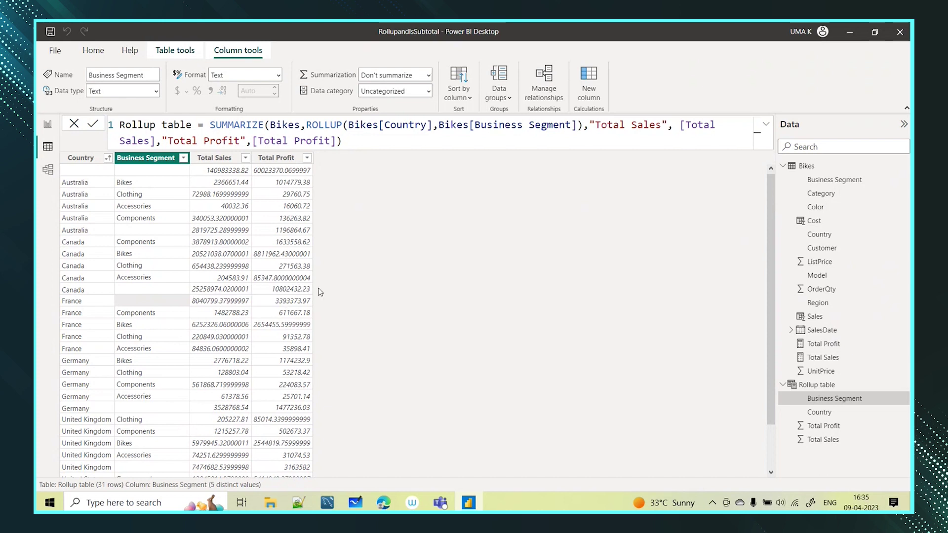
scroll(177, 414, "down", 2)
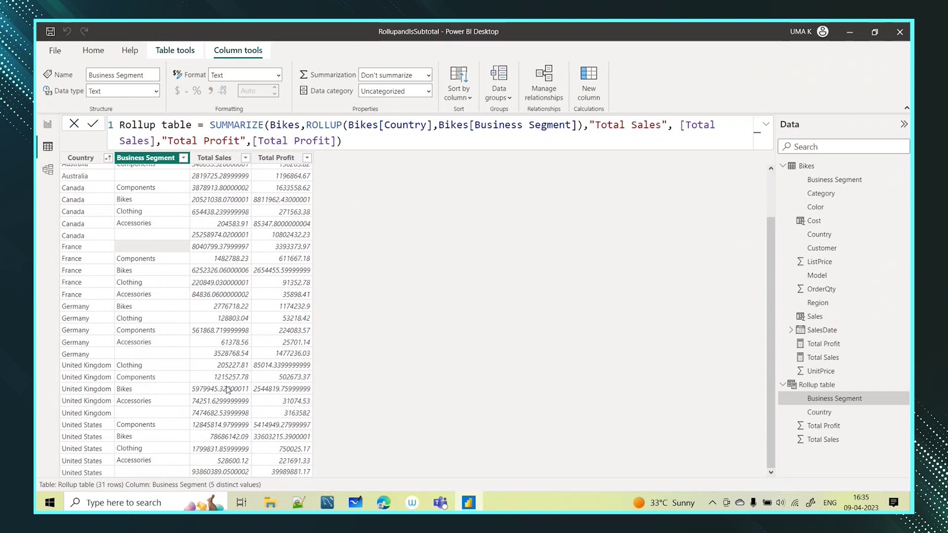
scroll(340, 233, "up", 2)
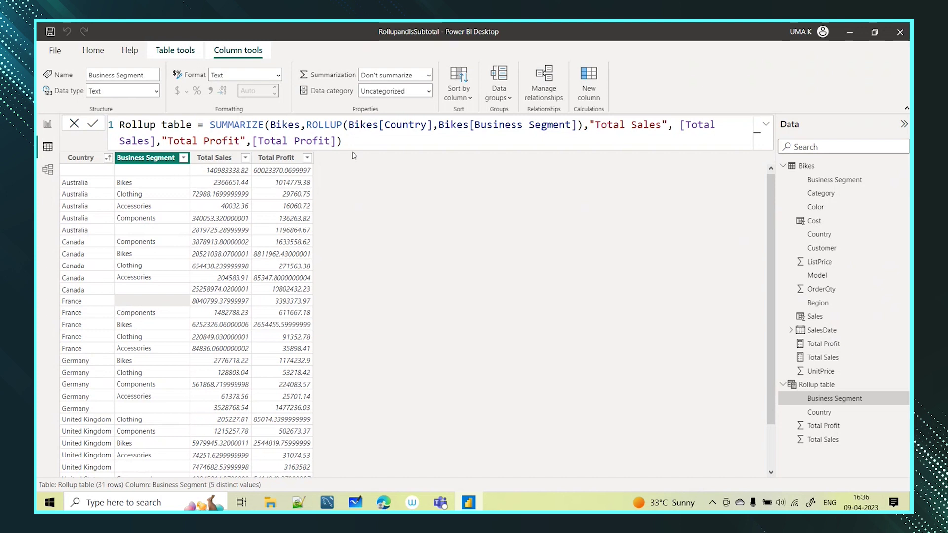
Copy the full Rollup table formula and paste it as the definition of a new calculated table.
left_click_drag(359, 145, 118, 129)
key("ctrl+c")
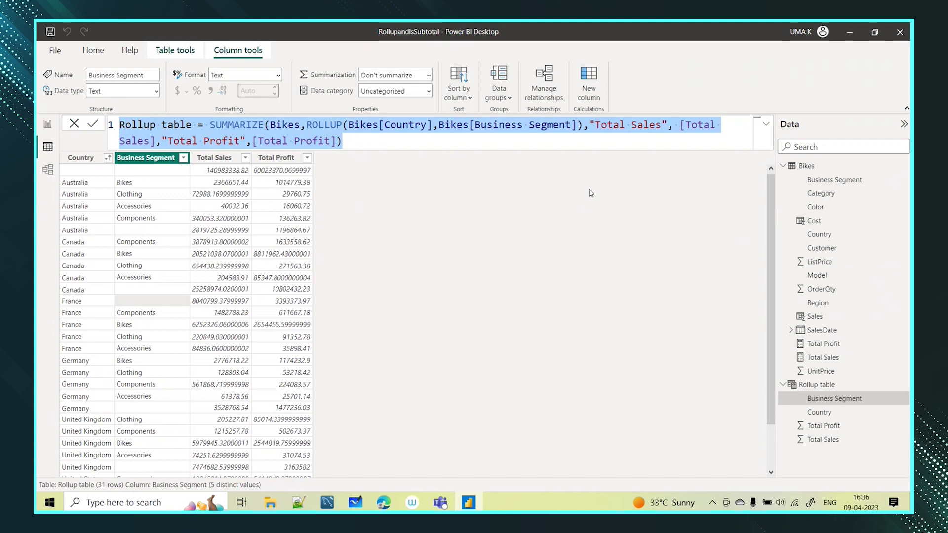
left_click(804, 168)
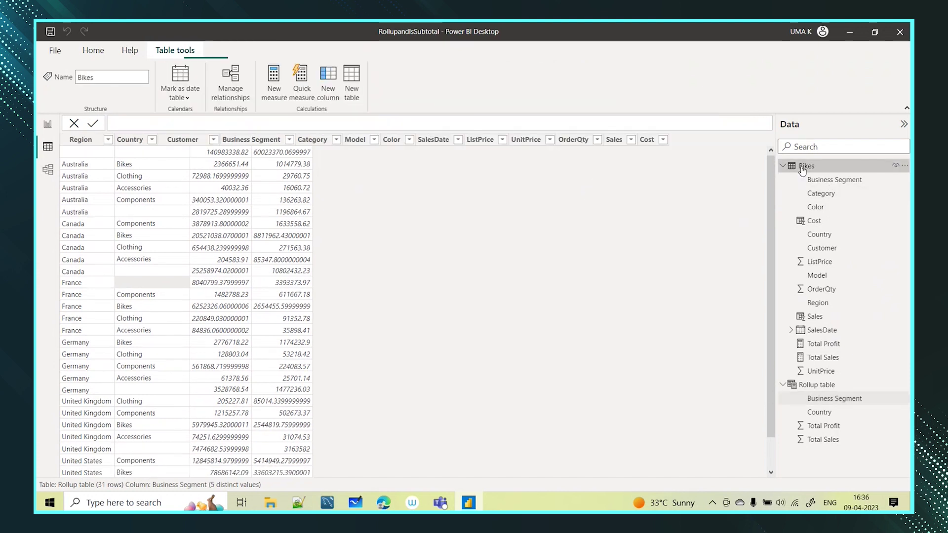
left_click(353, 84)
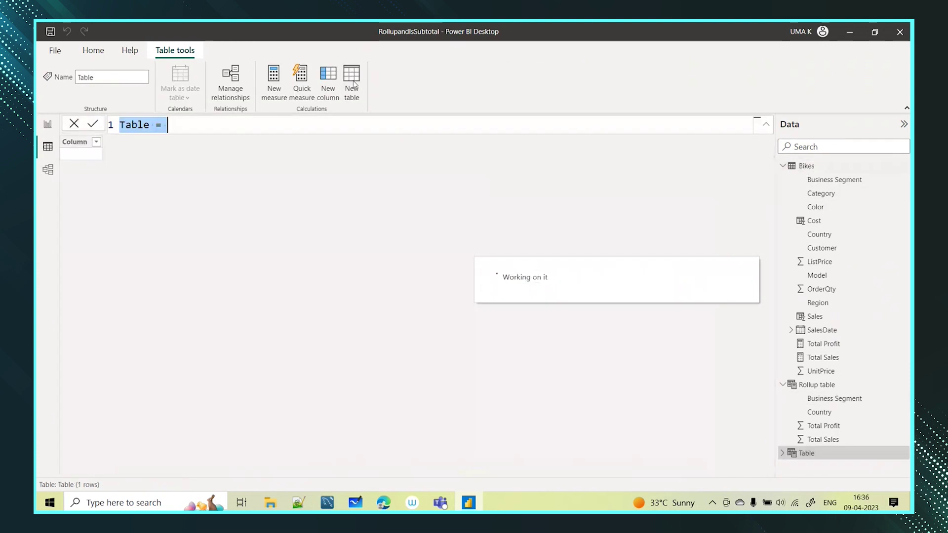
key("ctrl+v")
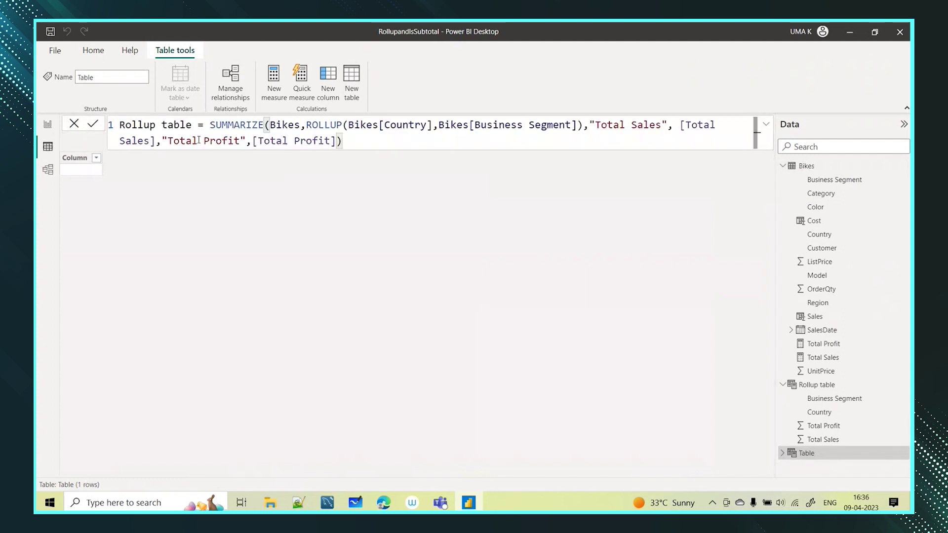
Rename the new table in its formula as "issubtotal table".
left_click_drag(194, 125, 121, 127)
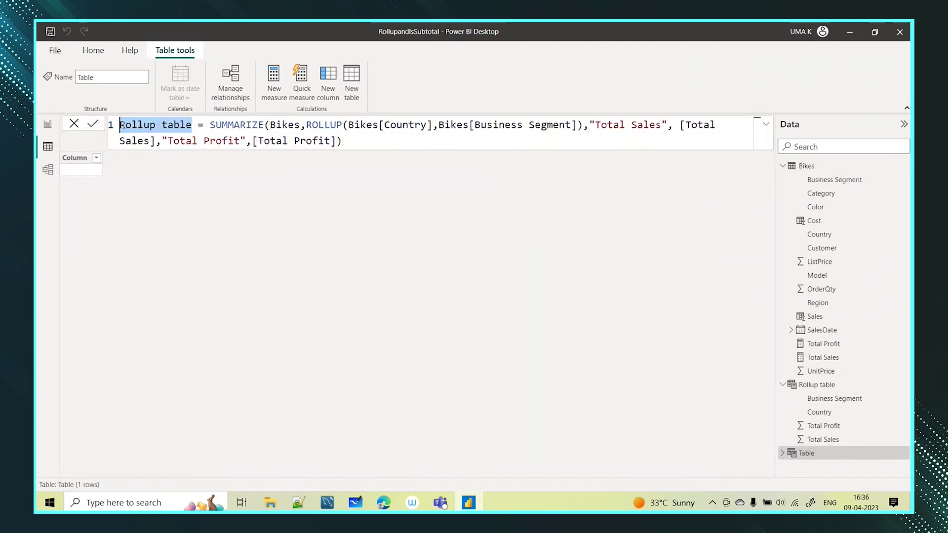
type("issubto")
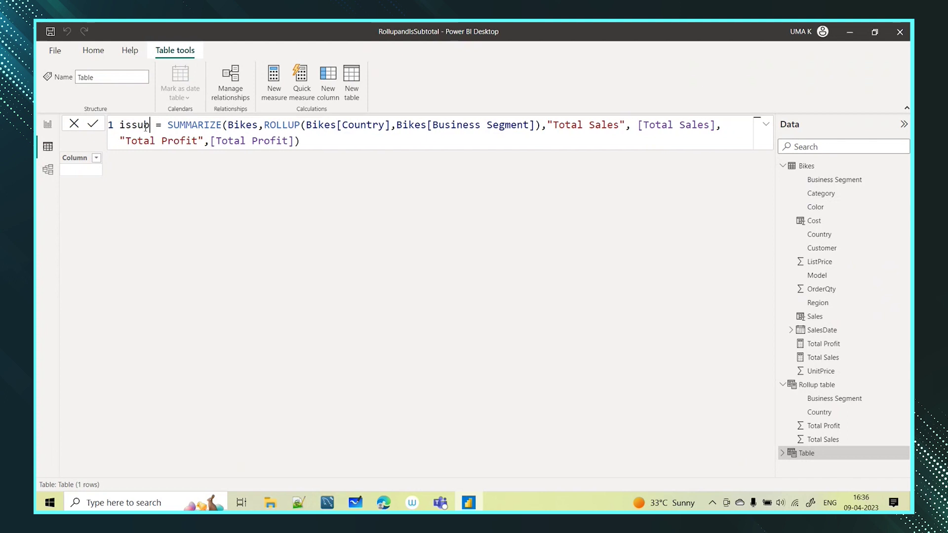
type("tal table")
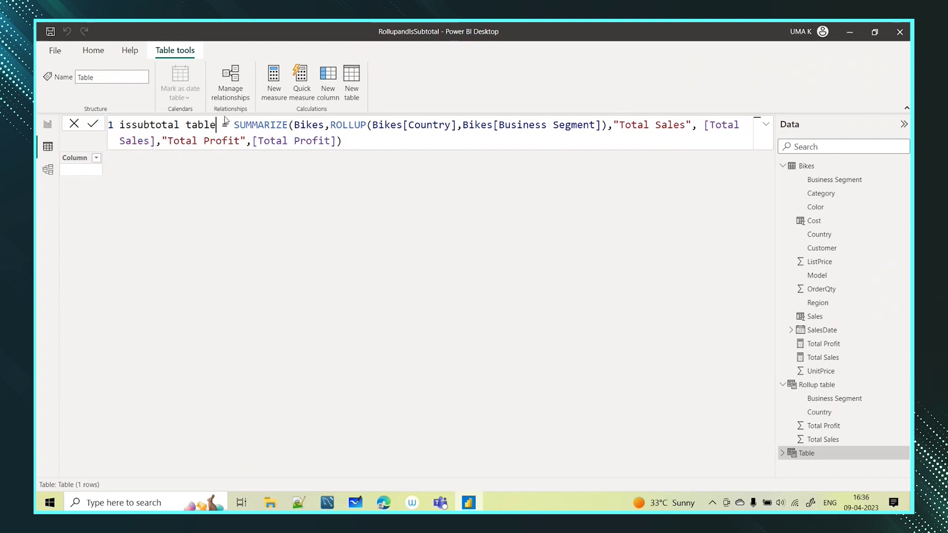
Review the Bikes table argument and the ROLLUP columns Country and Business Segment in the copied formula.
left_click(270, 124)
left_click(294, 125)
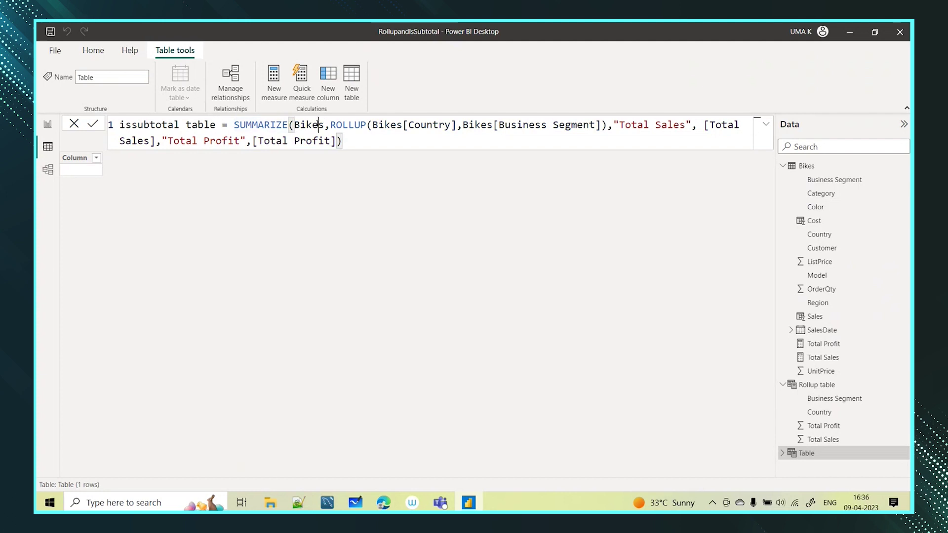
left_click(355, 125)
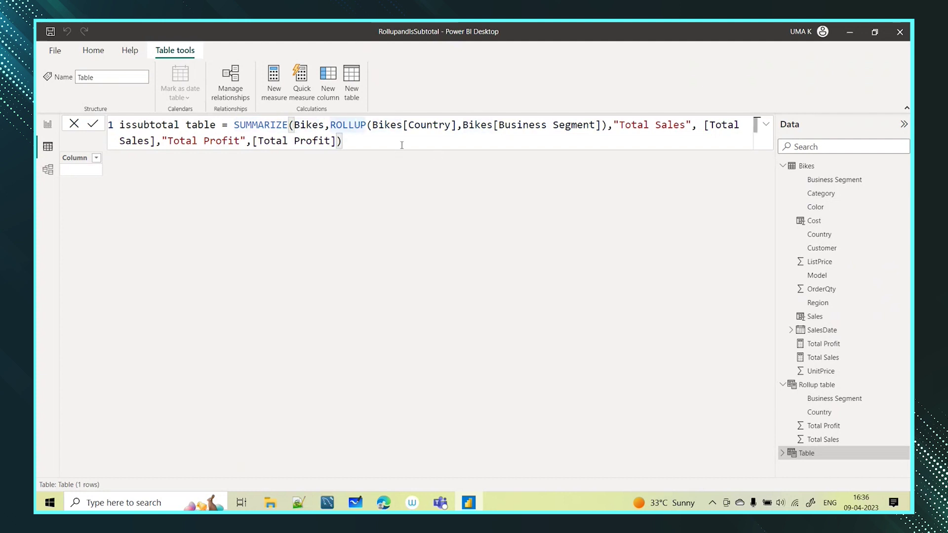
left_click(422, 121)
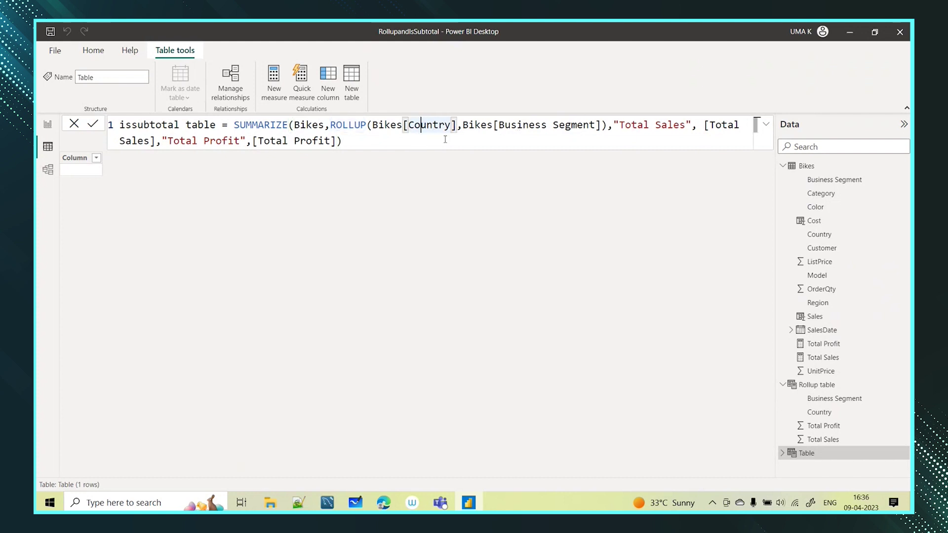
left_click(571, 126)
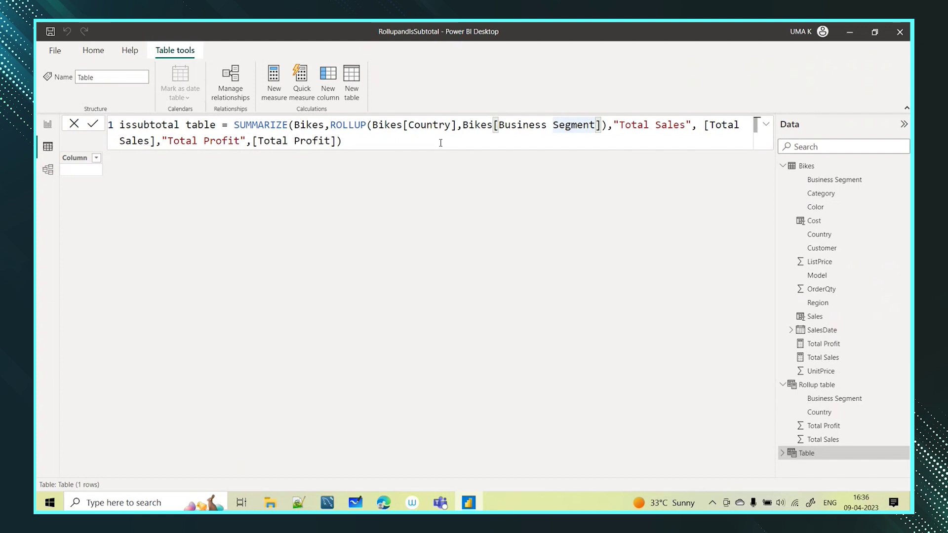
left_click(515, 128)
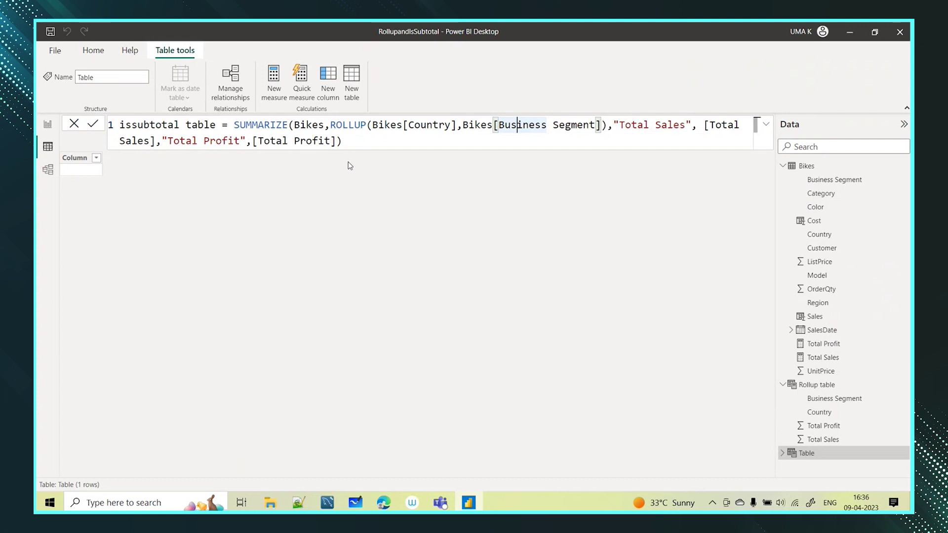
Add an "Is this subtotal" column using ISSUBTOTAL(Bikes[Business Segment]) after [Total Profit] in the SUMMARIZE formula.
left_click(336, 140)
type(",")
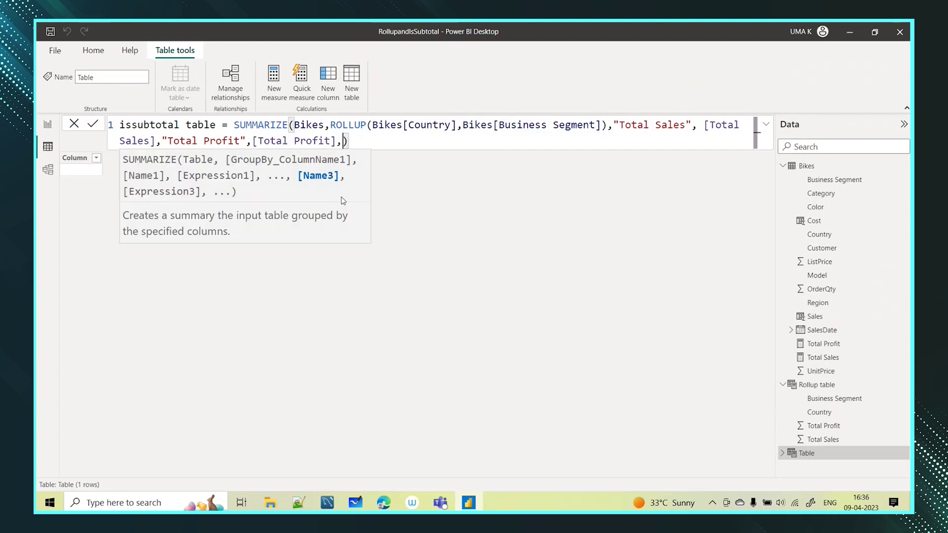
type("\"is")
key("BackSpace")
key("BackSpace")
type("Is this sub")
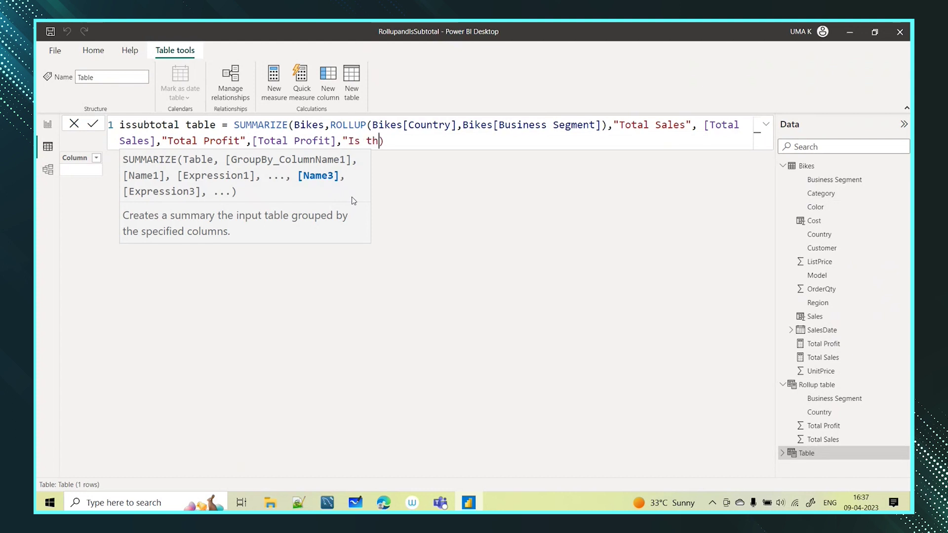
type("total")
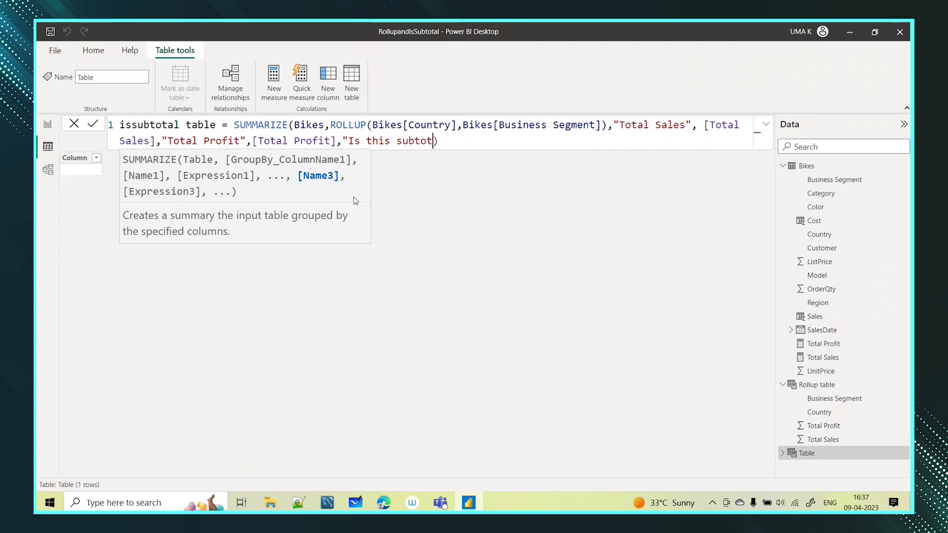
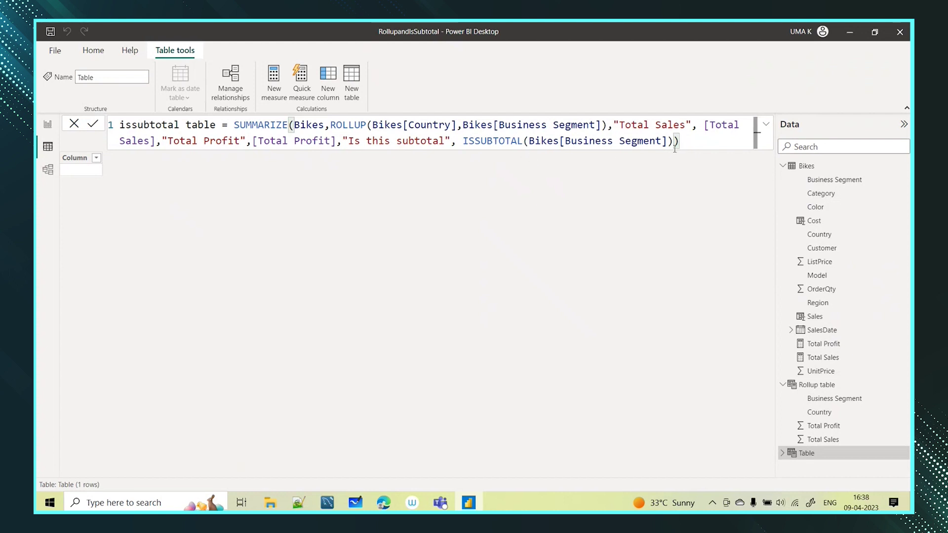
Commit the issubtotal table formula and sort the table by Country in ascending order.
key("Return")
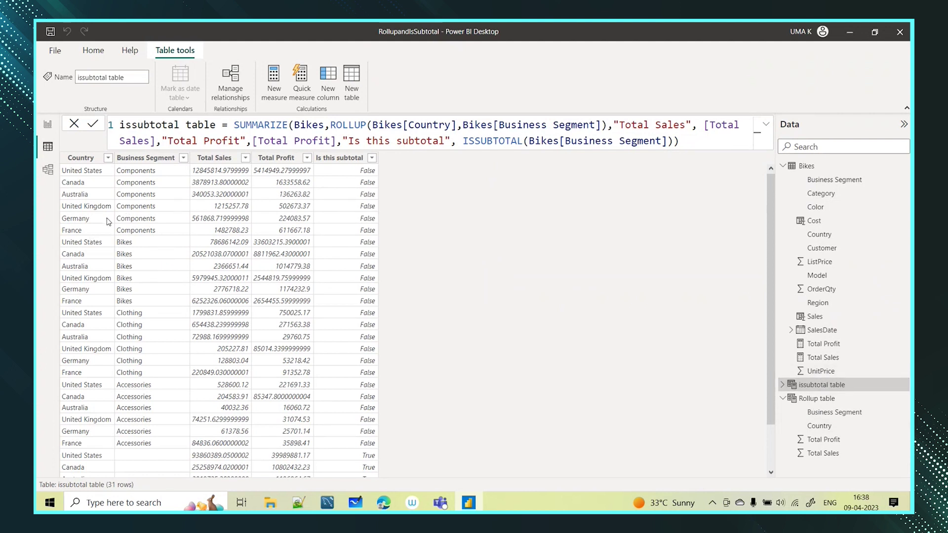
left_click(108, 158)
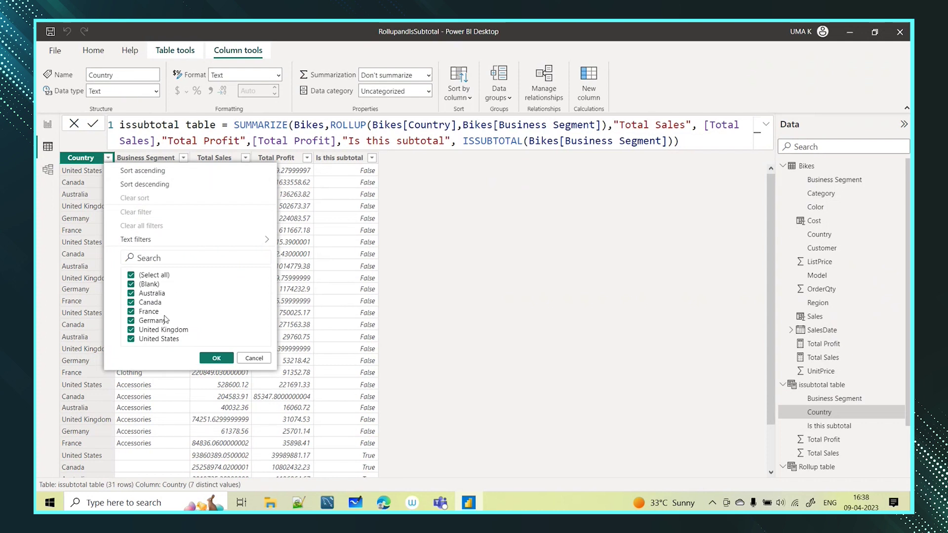
left_click(136, 176)
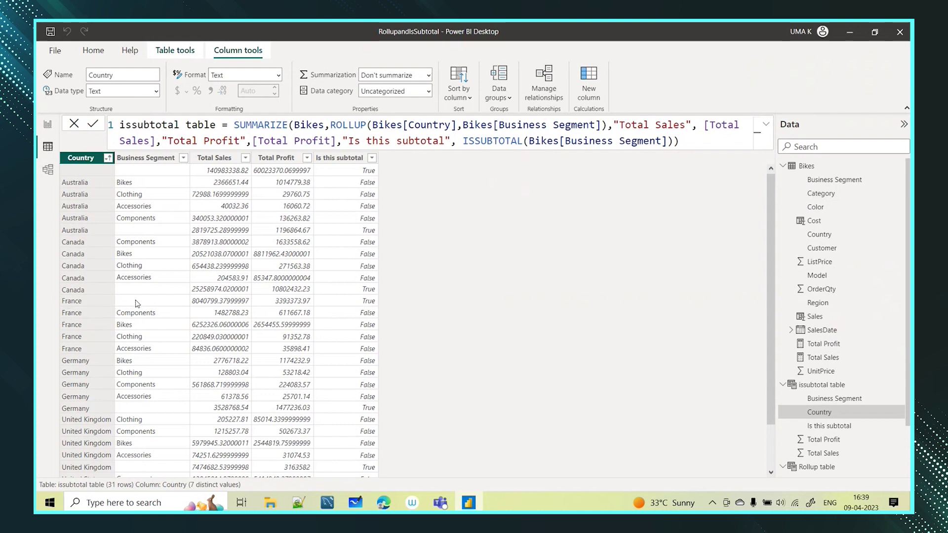
Compare the "Is this subtotal" values across all country rows with the ISSUBTOTAL expression in the formula.
scroll(150, 360, "down", 2)
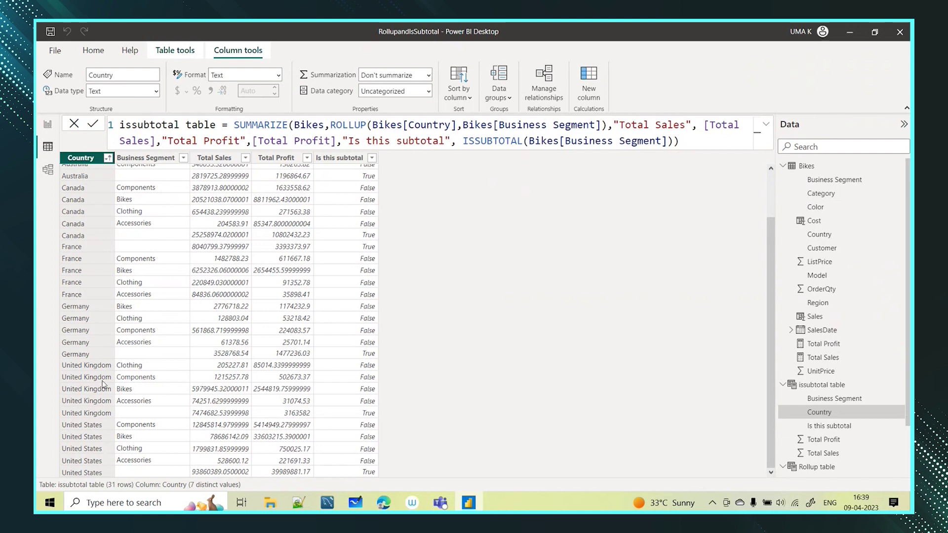
scroll(344, 416, "up", 2)
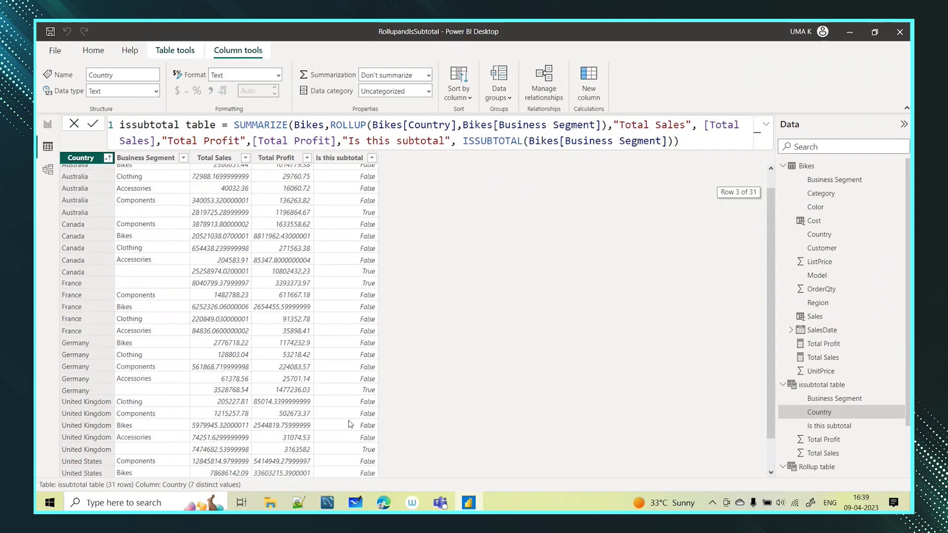
scroll(344, 421, "down", 2)
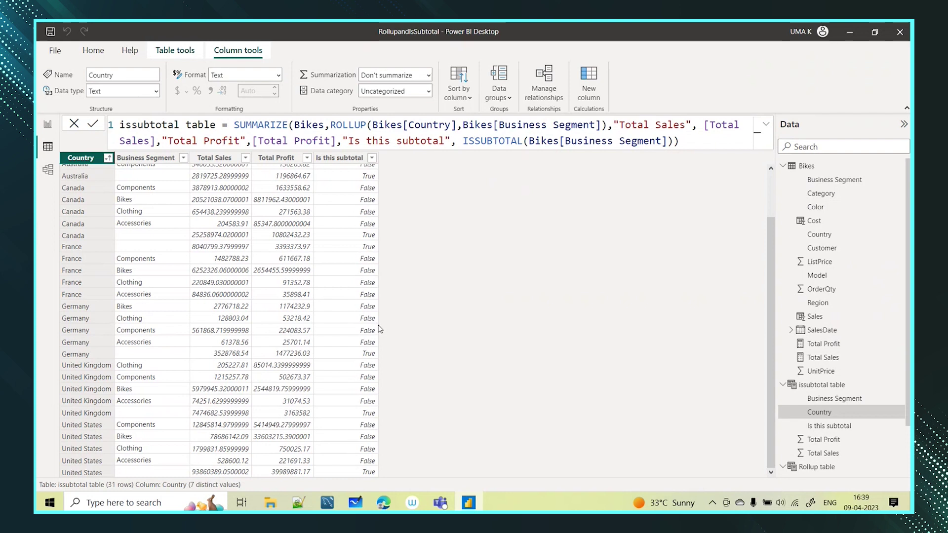
scroll(424, 202, "up", 2)
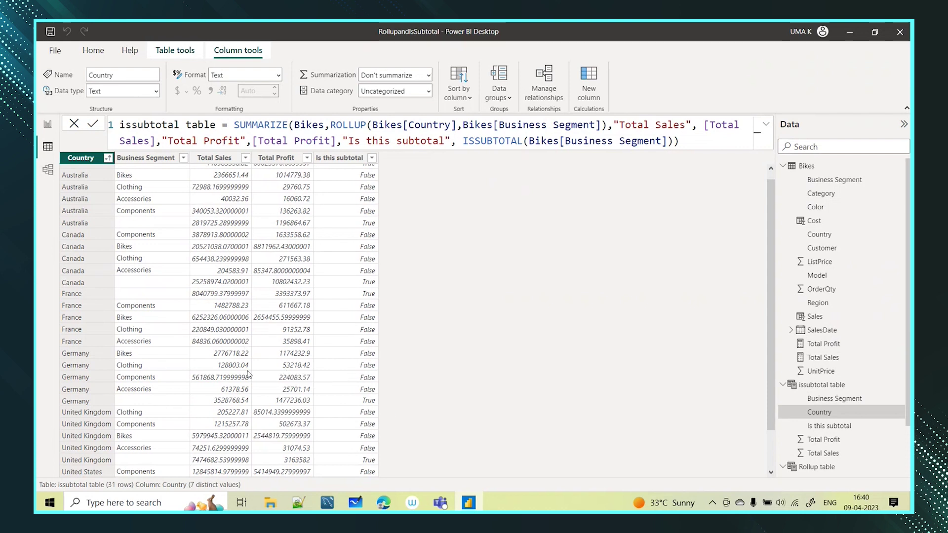
scroll(322, 359, "down", 2)
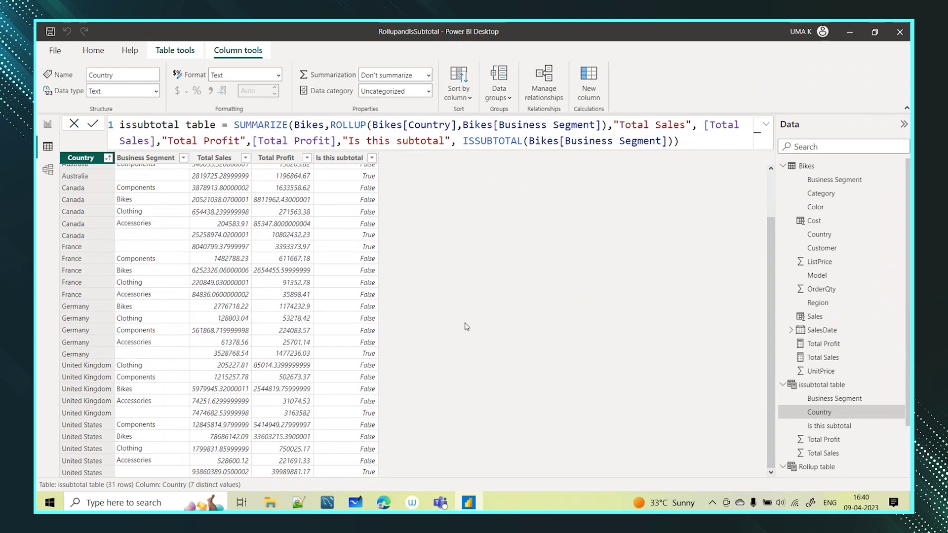
left_click_drag(463, 142, 673, 143)
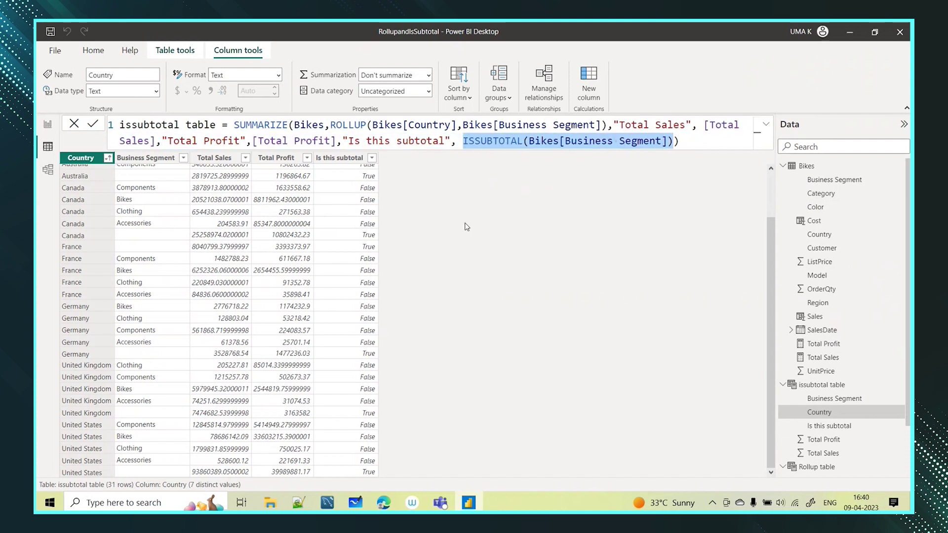
scroll(538, 347, "up", 3)
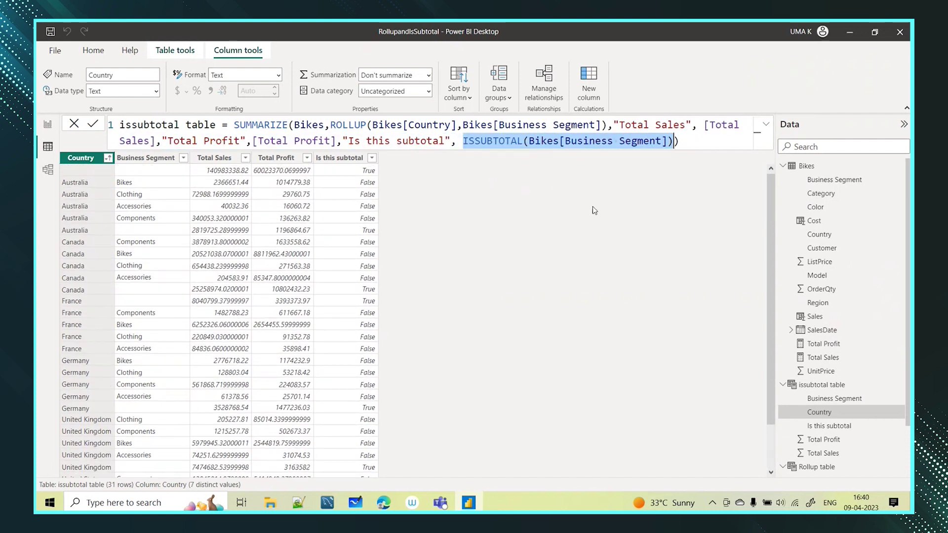